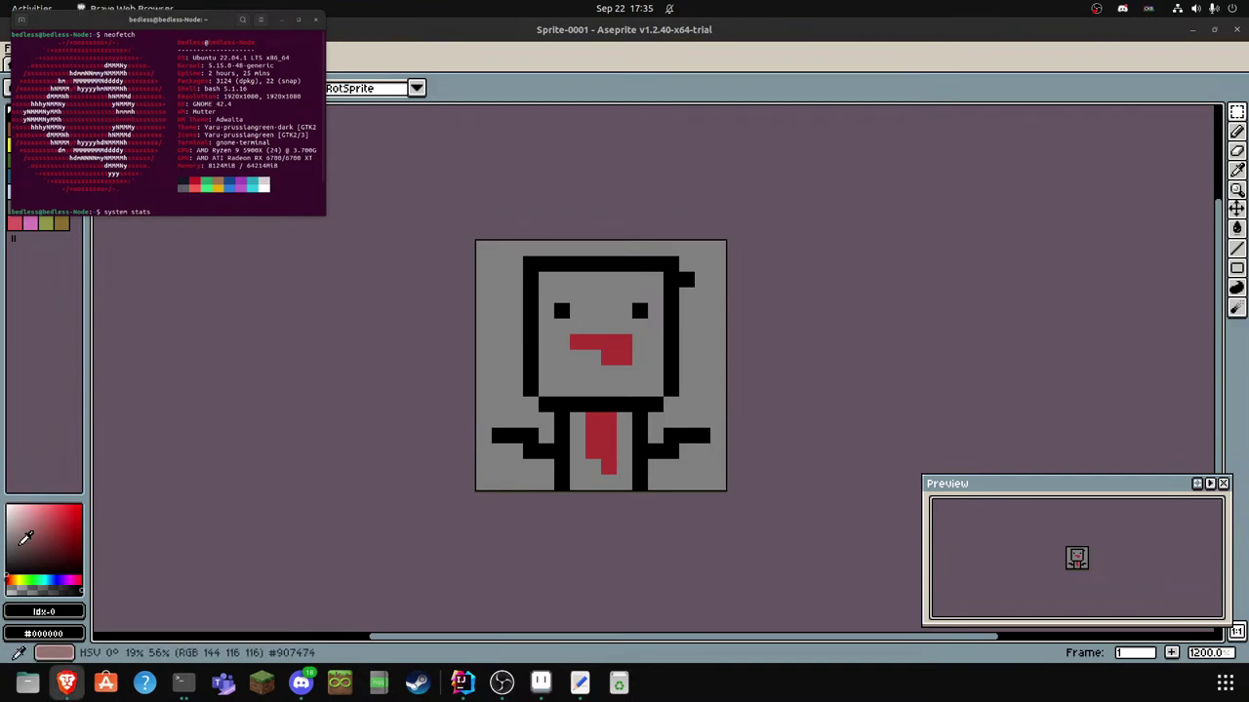
- Switch to the file manager, open the Downloads folder and delete untitled.mp3
left_click(27, 683)
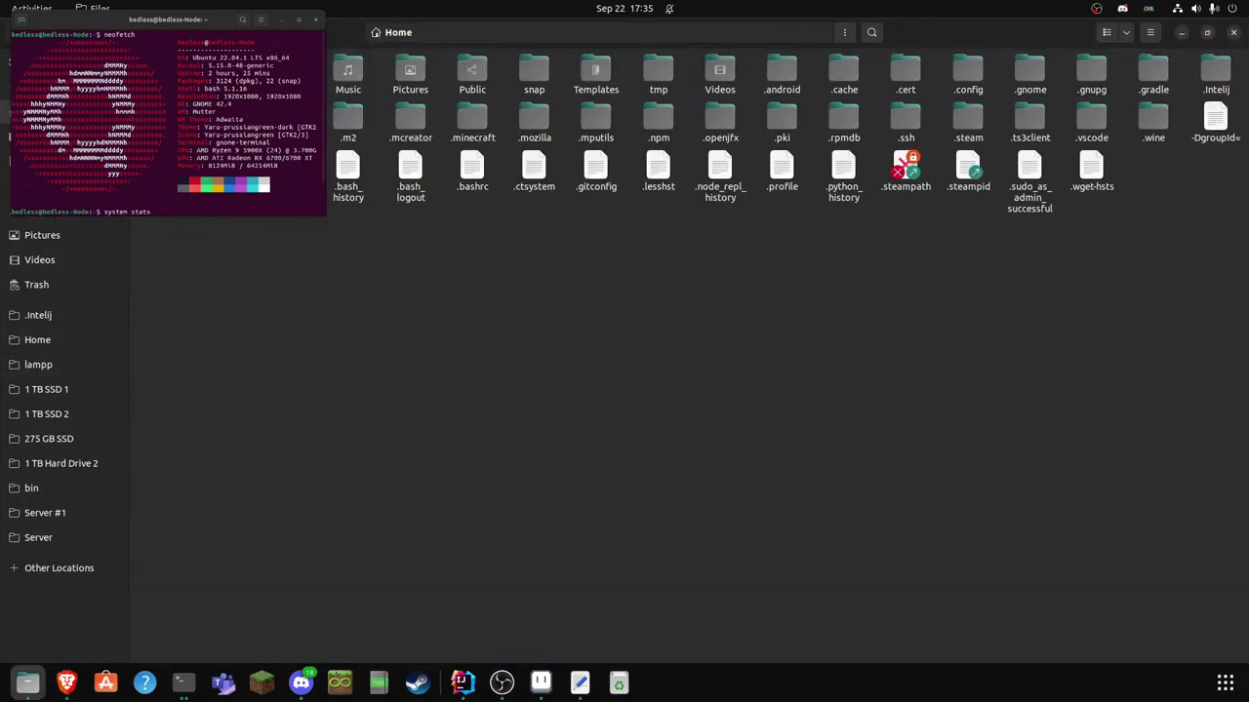
double_click(285, 73)
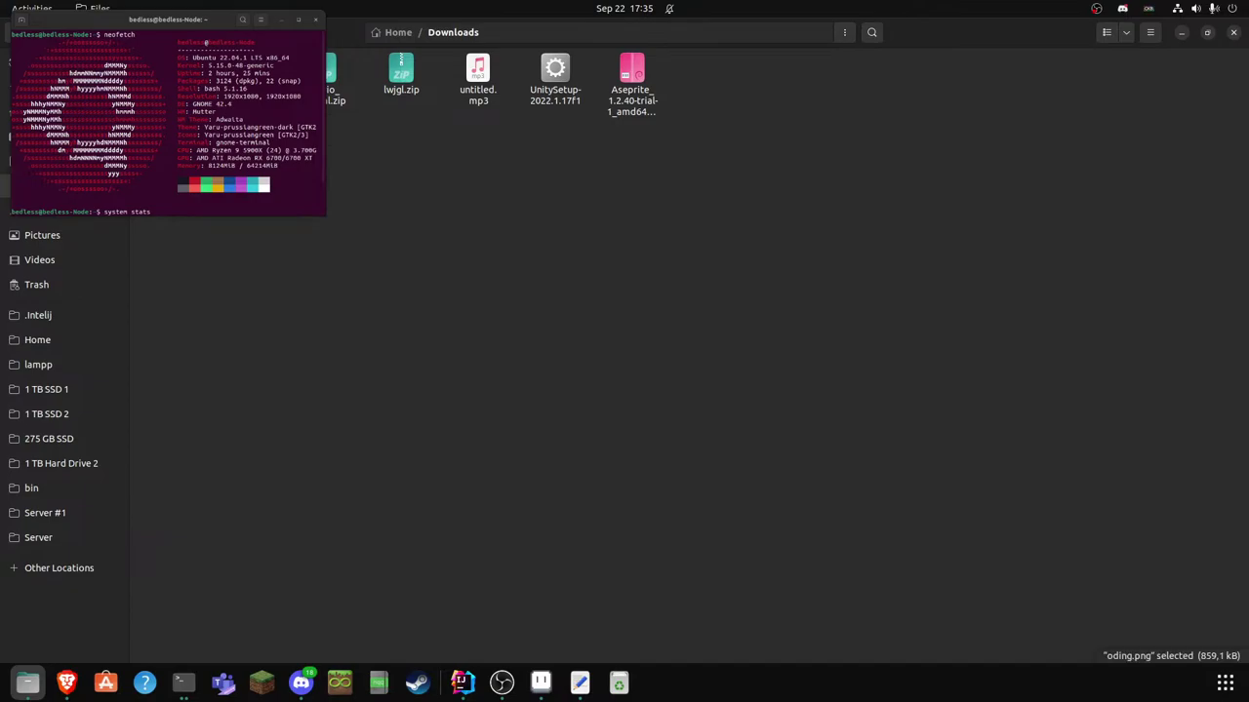
left_click_drag(166, 195, 98, 243)
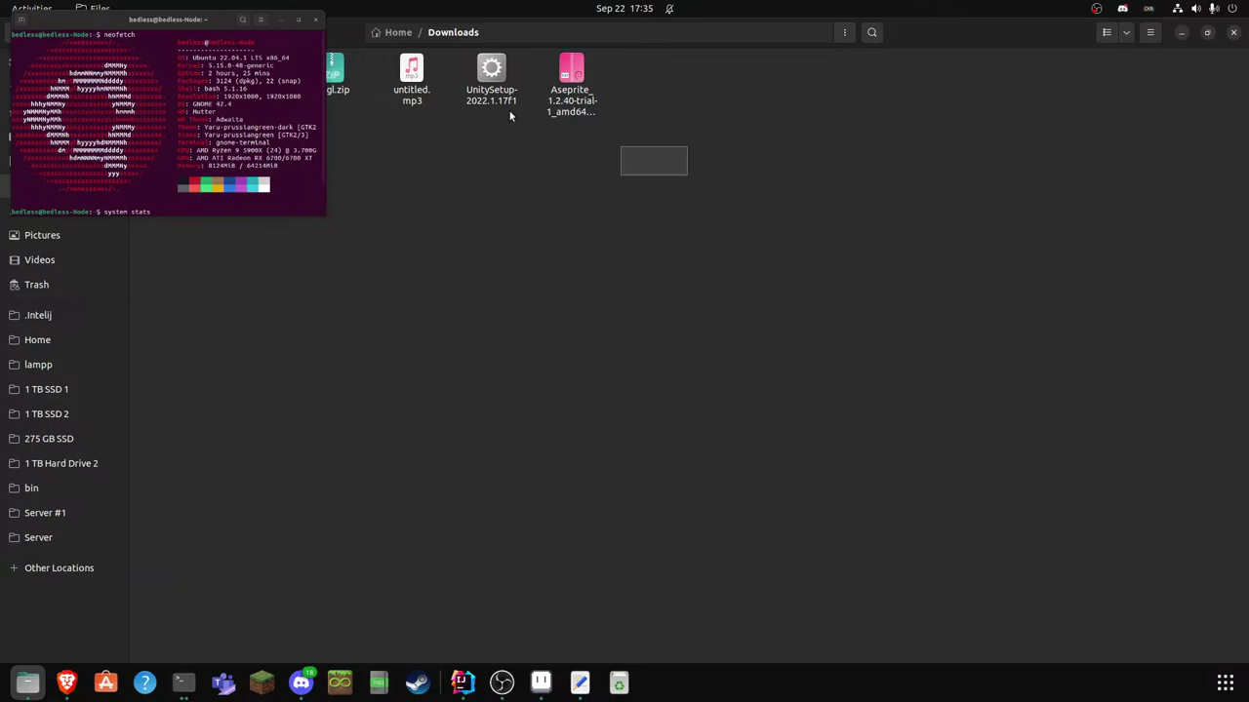
left_click_drag(509, 115, 332, 49)
key("ctrl+f")
left_click(664, 184)
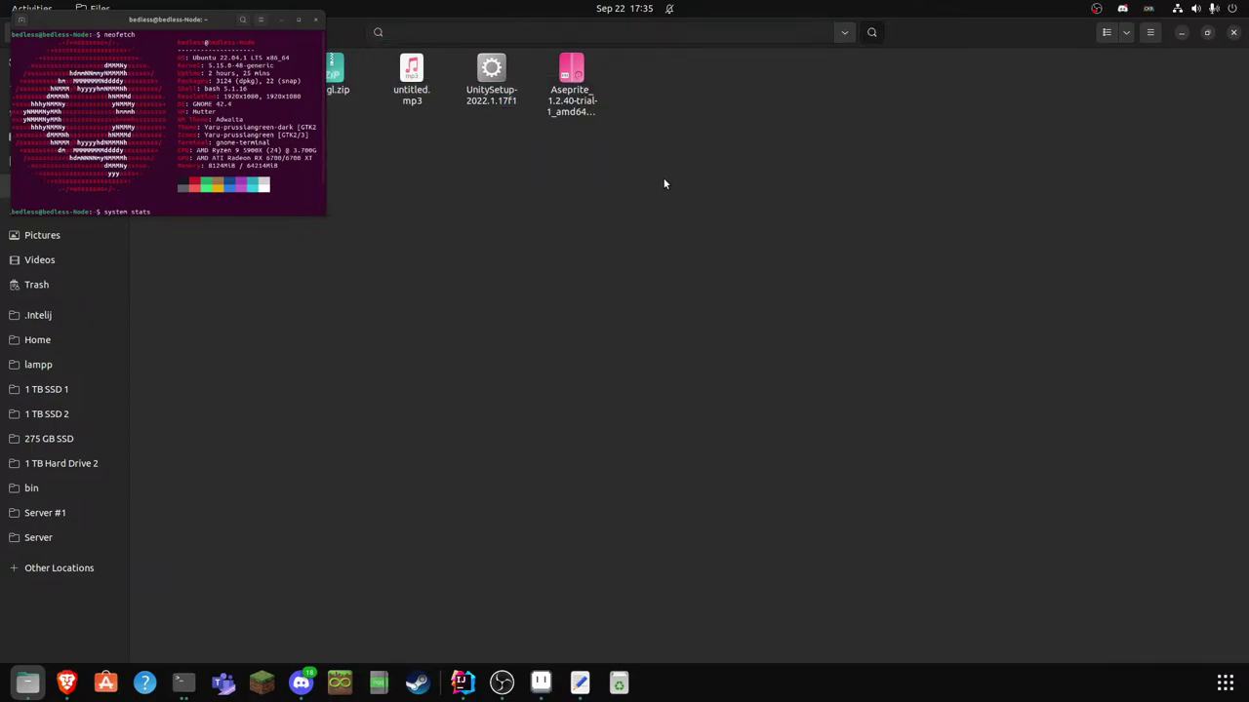
left_click_drag(463, 217, 384, 154)
key("Delete")
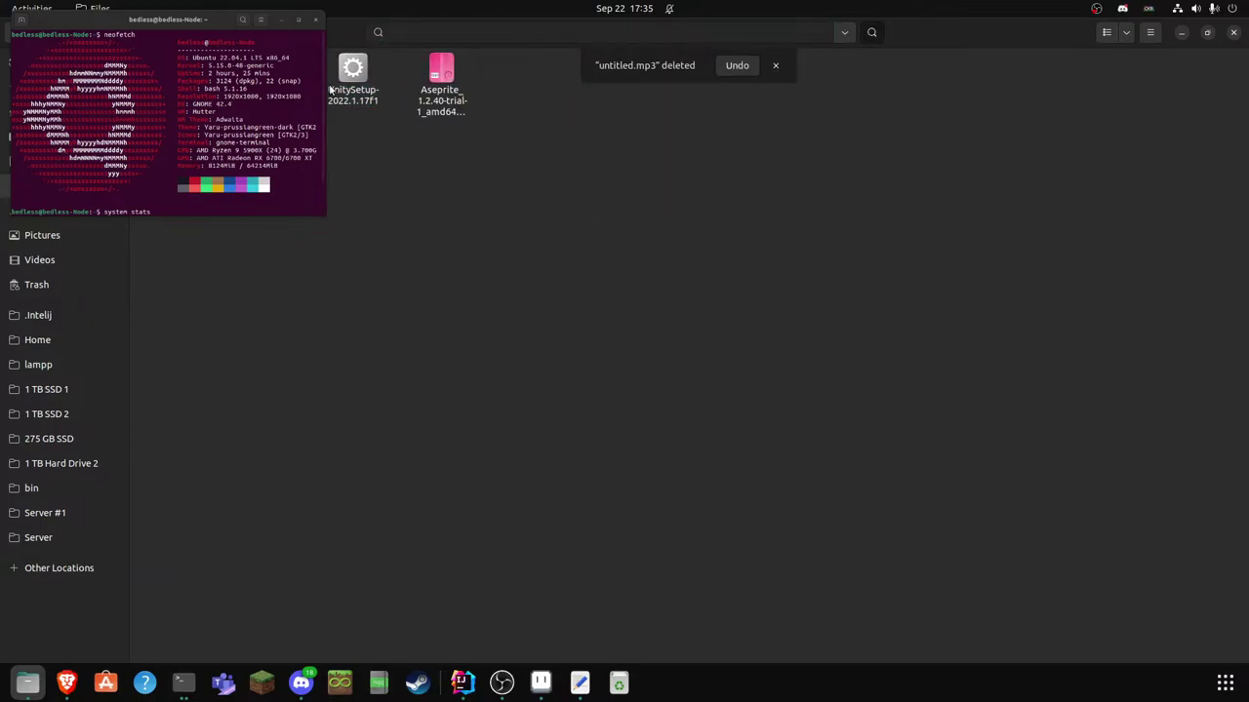
- Close the Unity Download Assistant and delete UnitySetup-2022.1.17f1, the Aseprite 1.2.40 trial .deb package and lwjgl.zip from Downloads
double_click(346, 80)
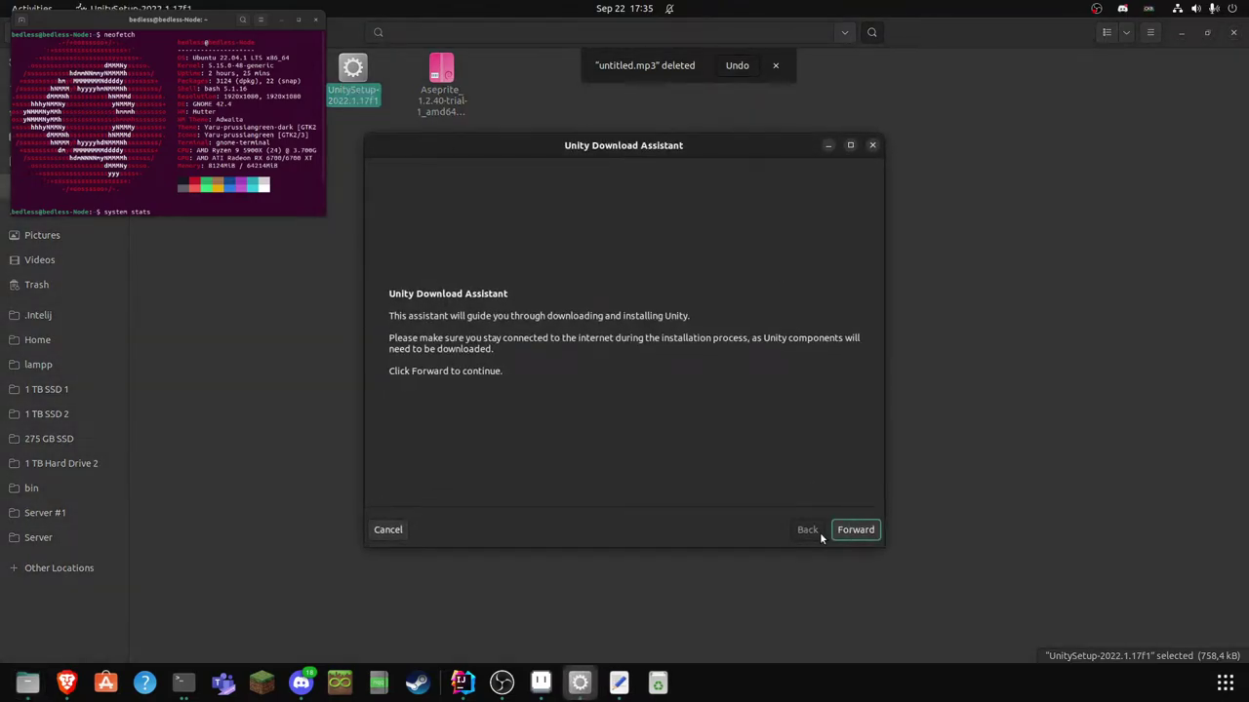
left_click(871, 144)
key("Delete")
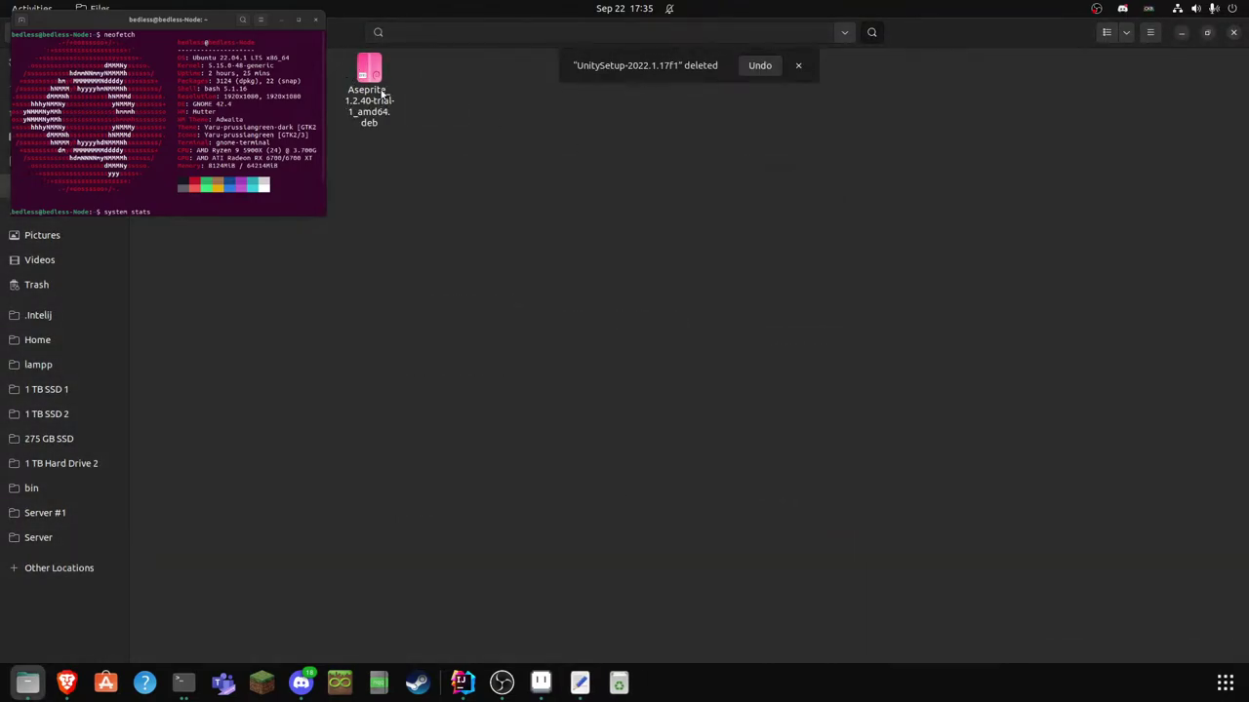
left_click(354, 73)
key("Delete")
left_click(283, 97)
key("Delete")
- Extract Pixelorama.Linux-64bit.tar.gz in Downloads, launch Pixelorama.x86_64 from its linux-64bit folder and maximize the program window
right_click(205, 96)
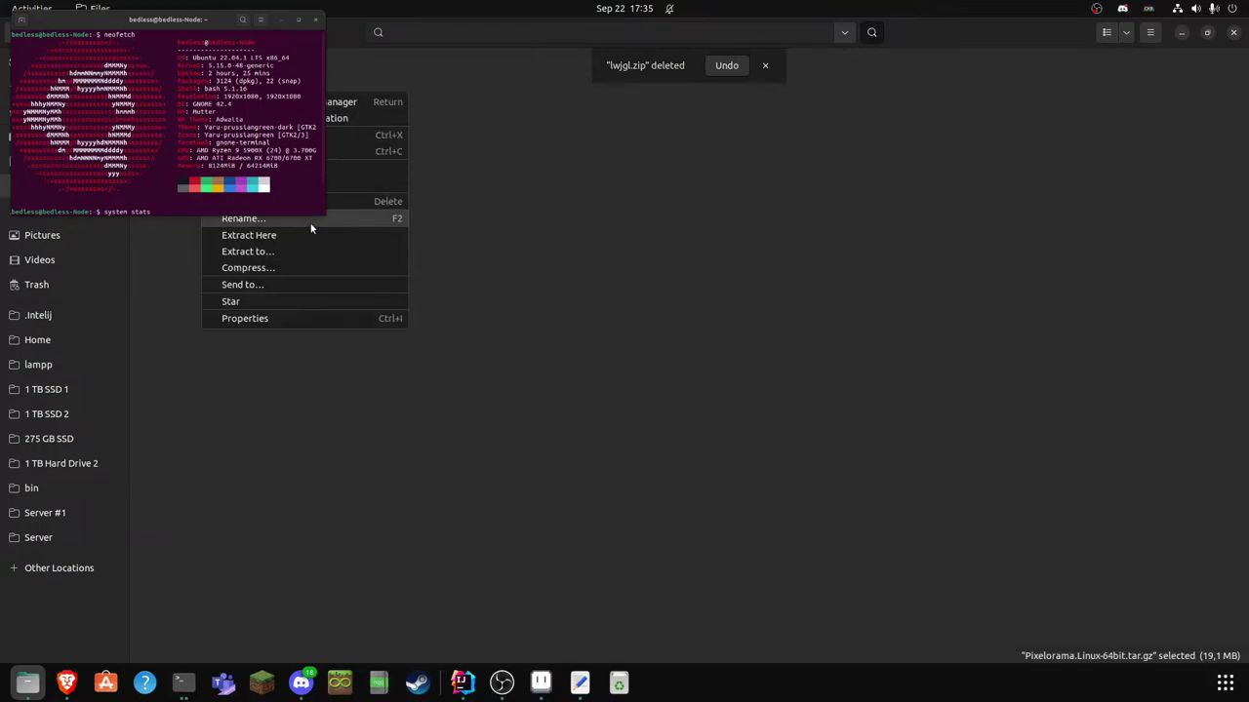
left_click(311, 235)
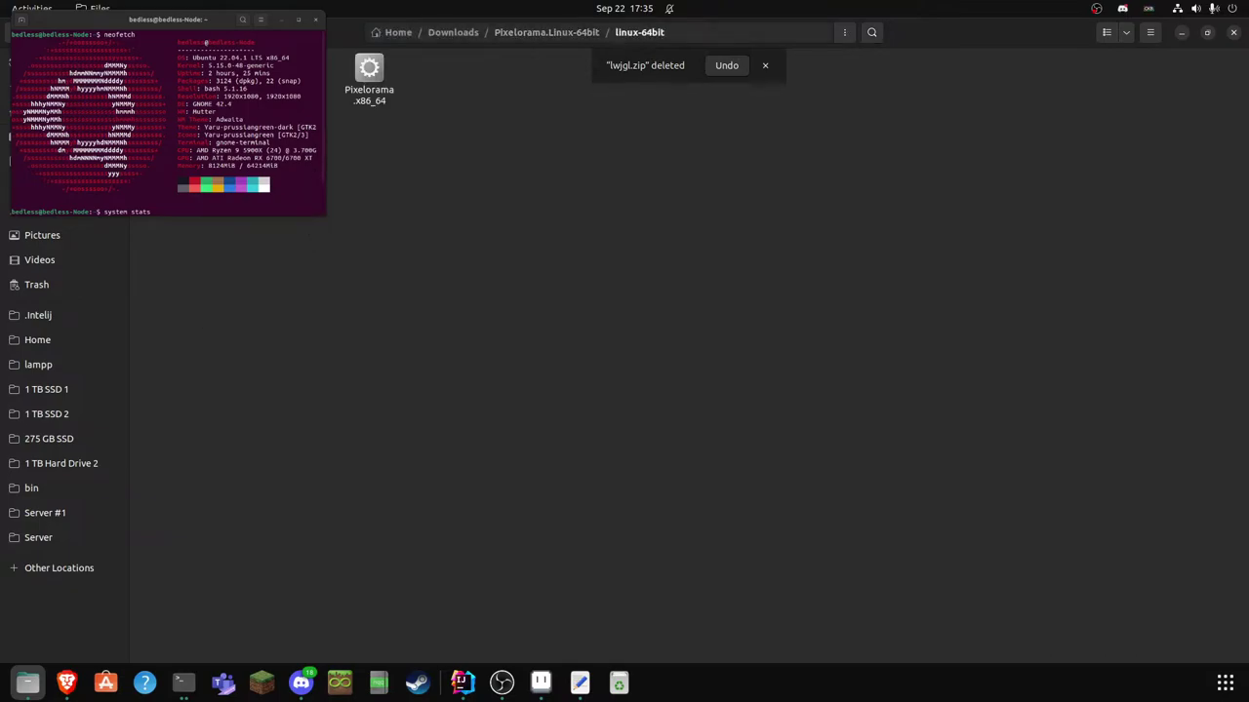
double_click(379, 84)
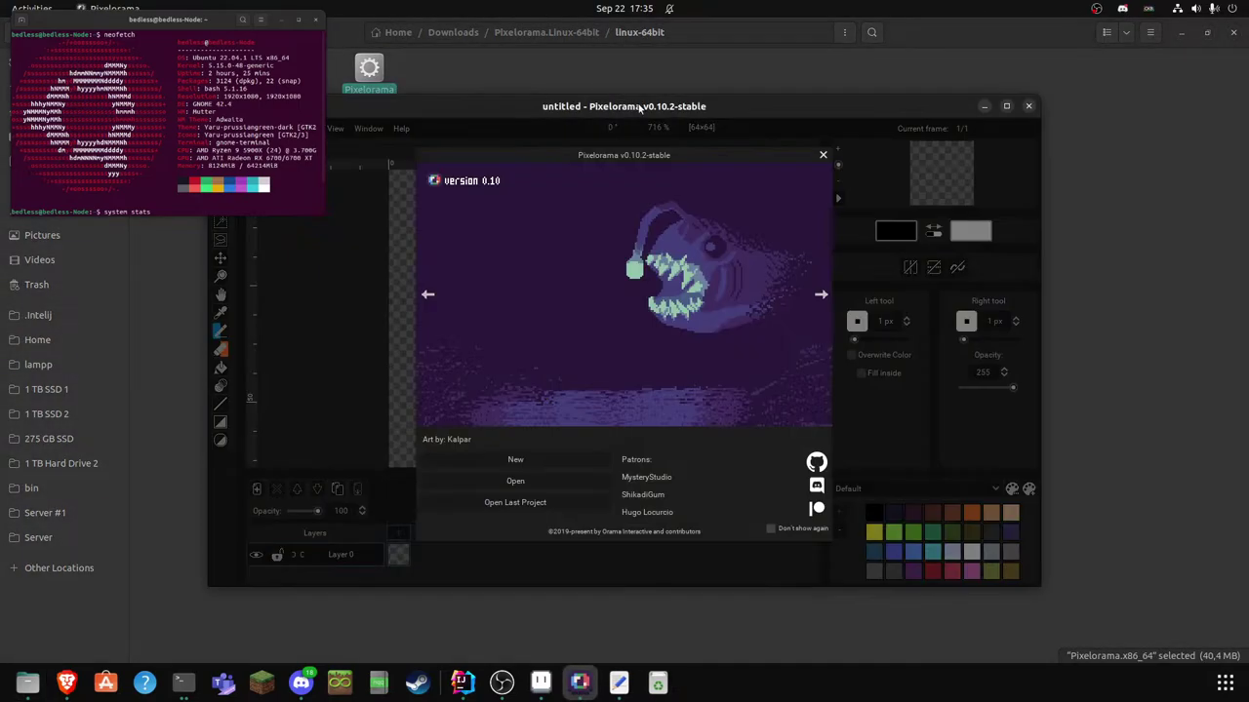
double_click(639, 108)
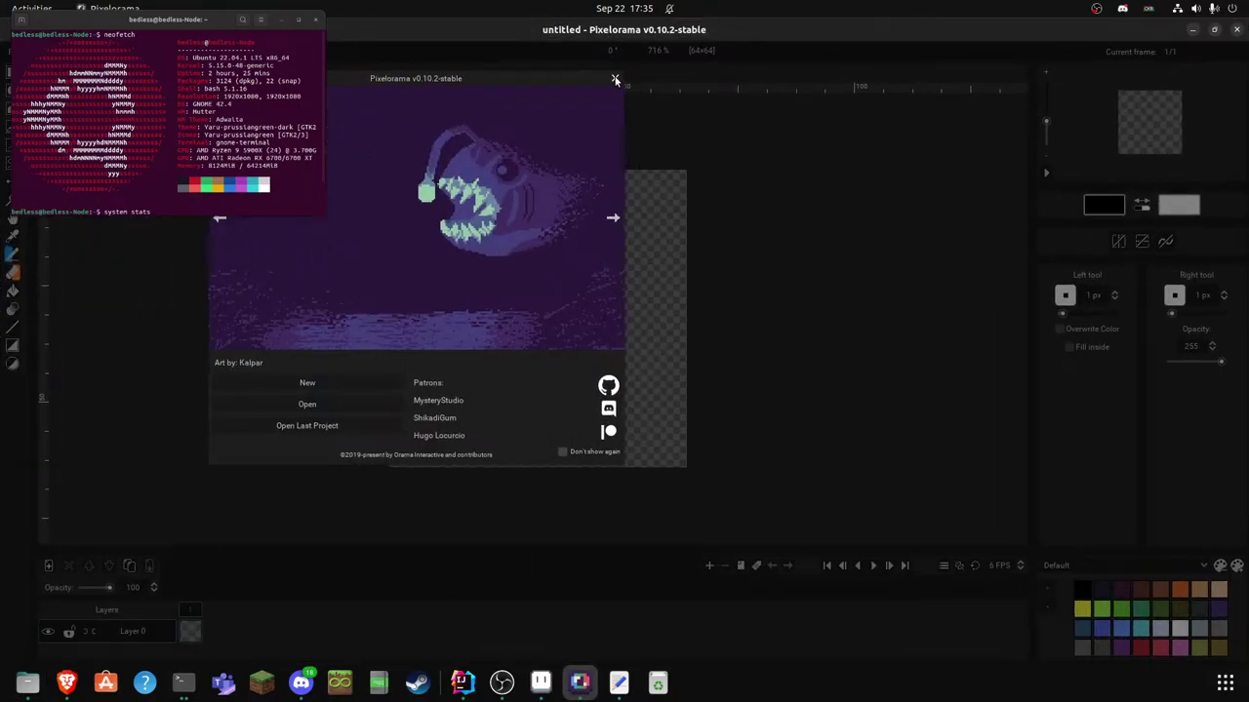
- Create a new project with a canvas 16 px wide and 16 px high
left_click(328, 384)
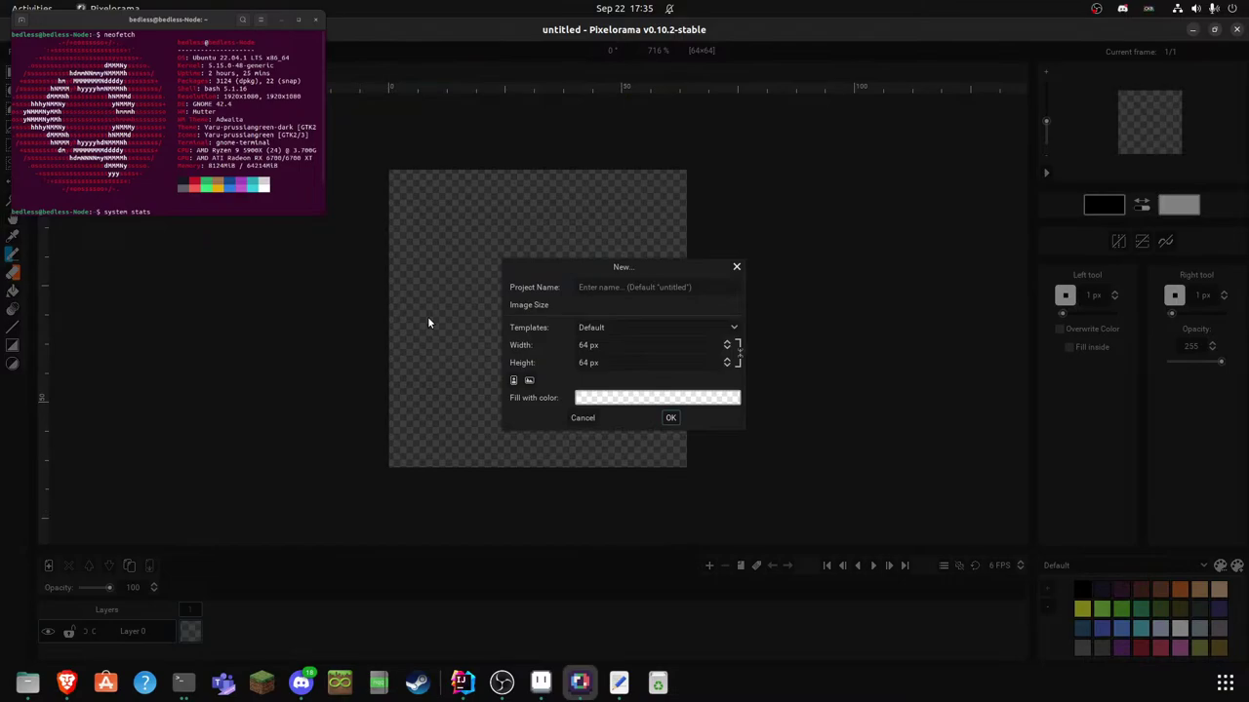
left_click(588, 347)
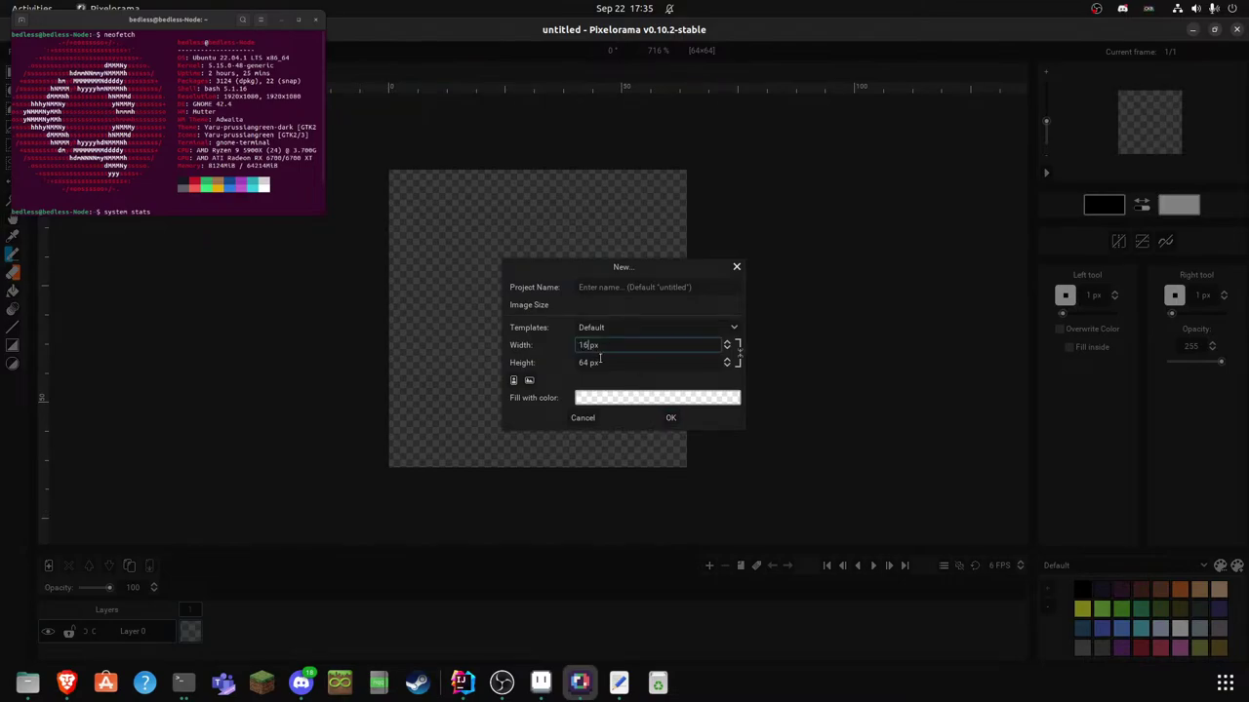
double_click(581, 362)
type("1")
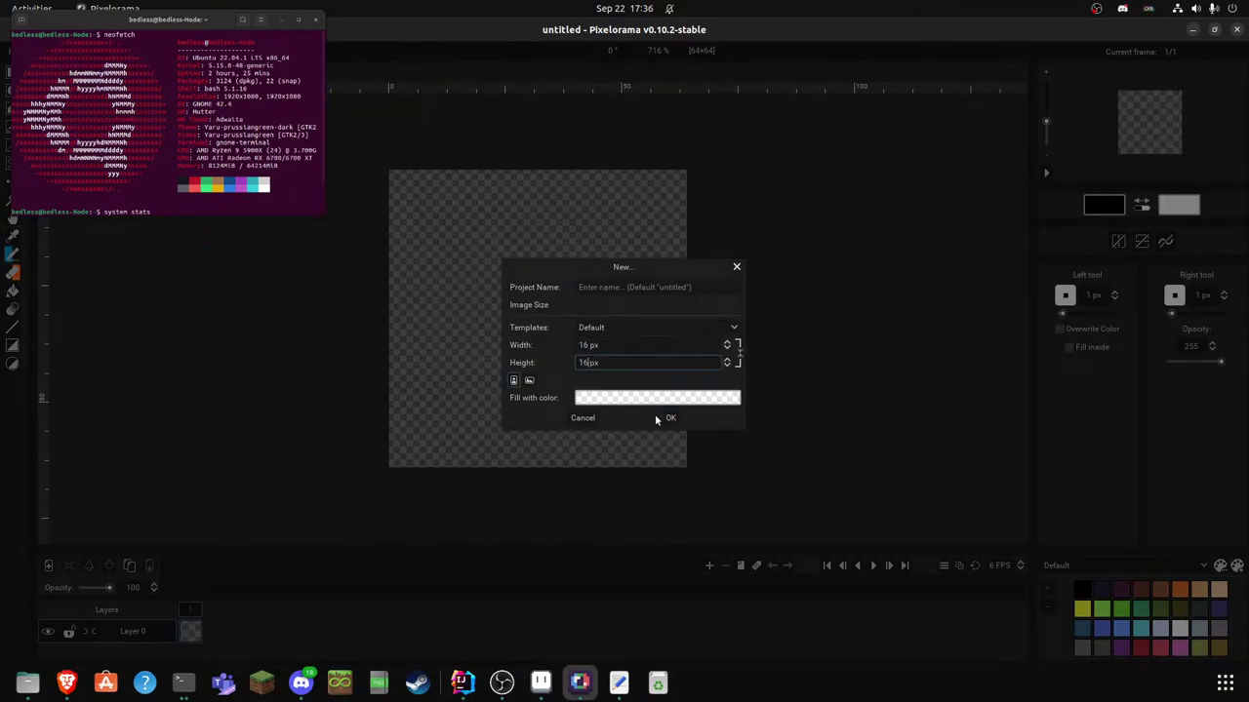
left_click(670, 418)
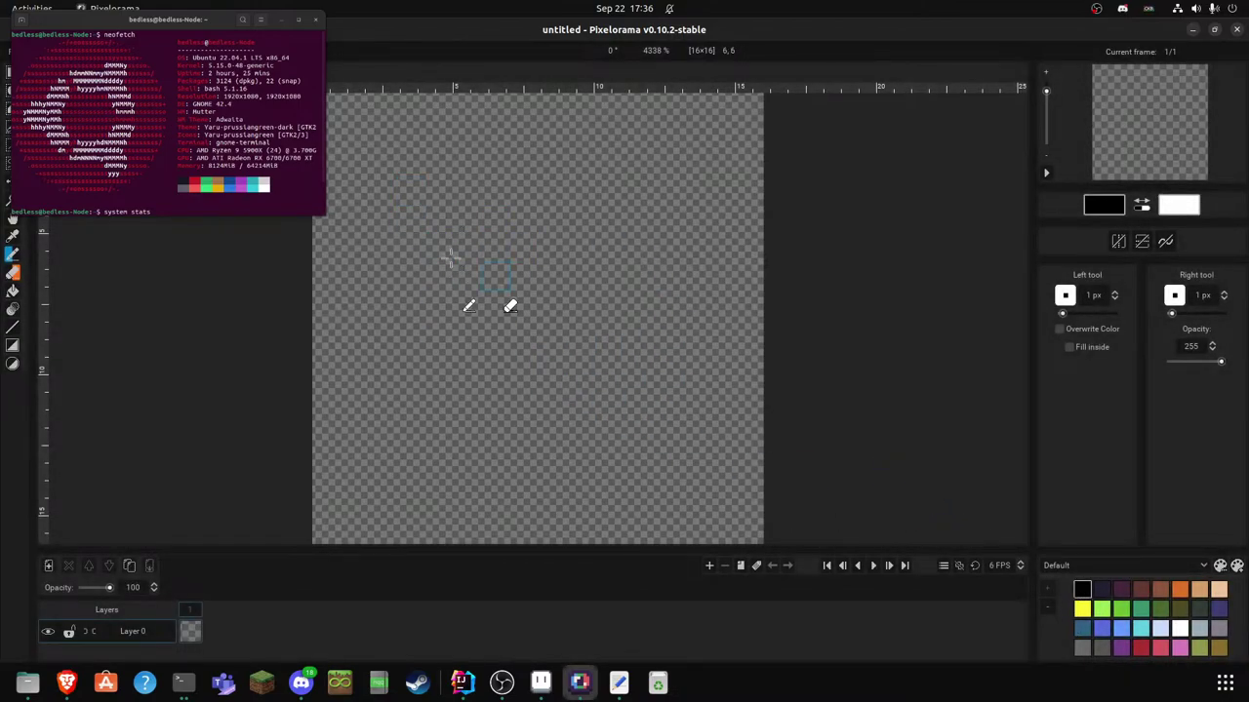
scroll(428, 273, "up", 1)
scroll(394, 249, "down", 3)
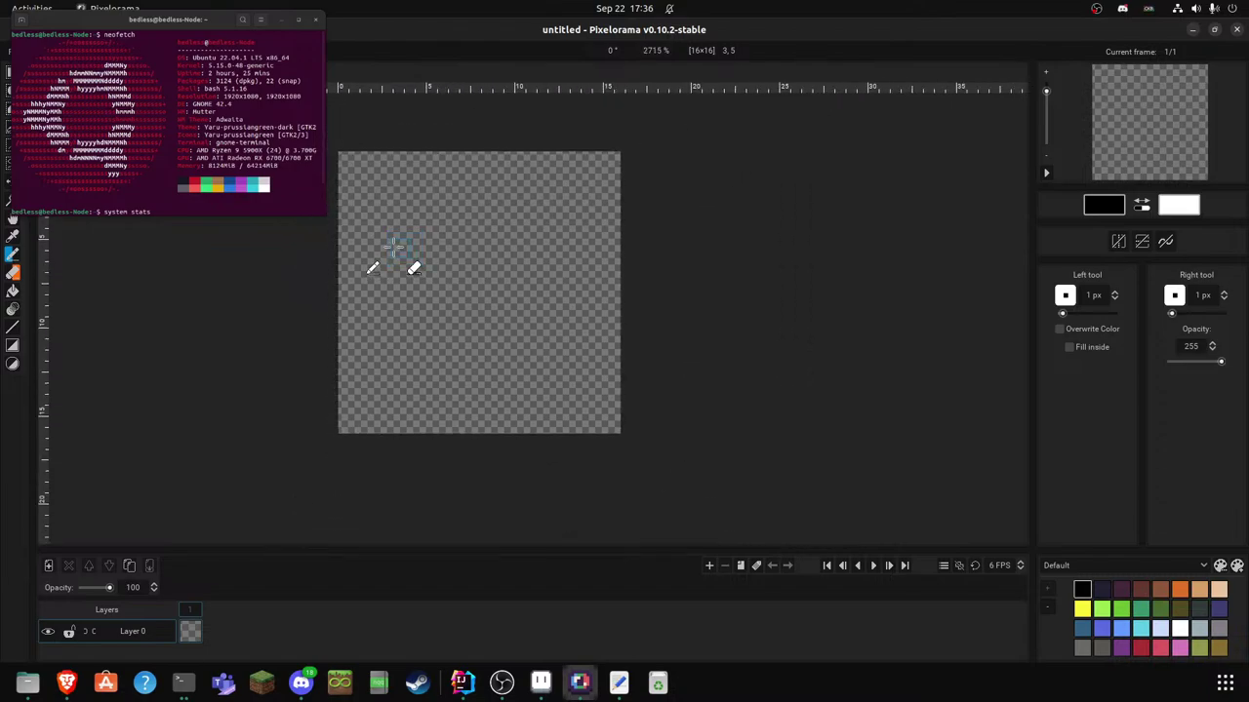
left_click_drag(394, 249, 396, 283)
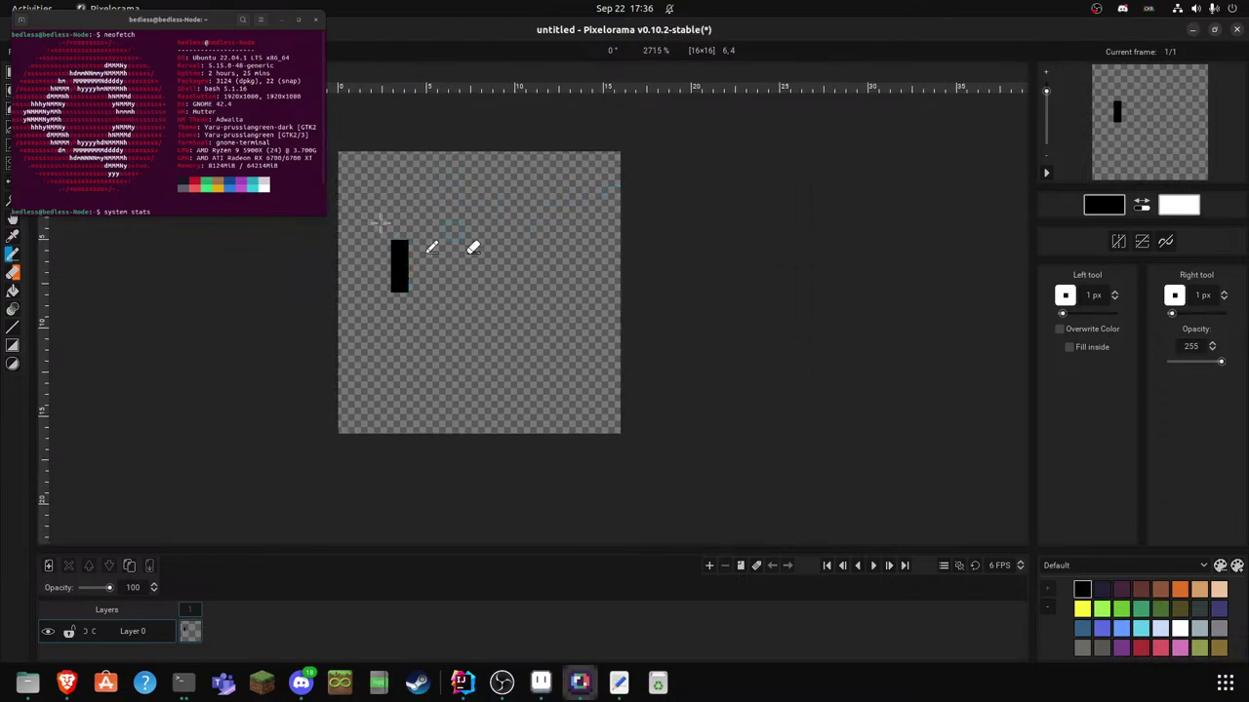
left_click(402, 230)
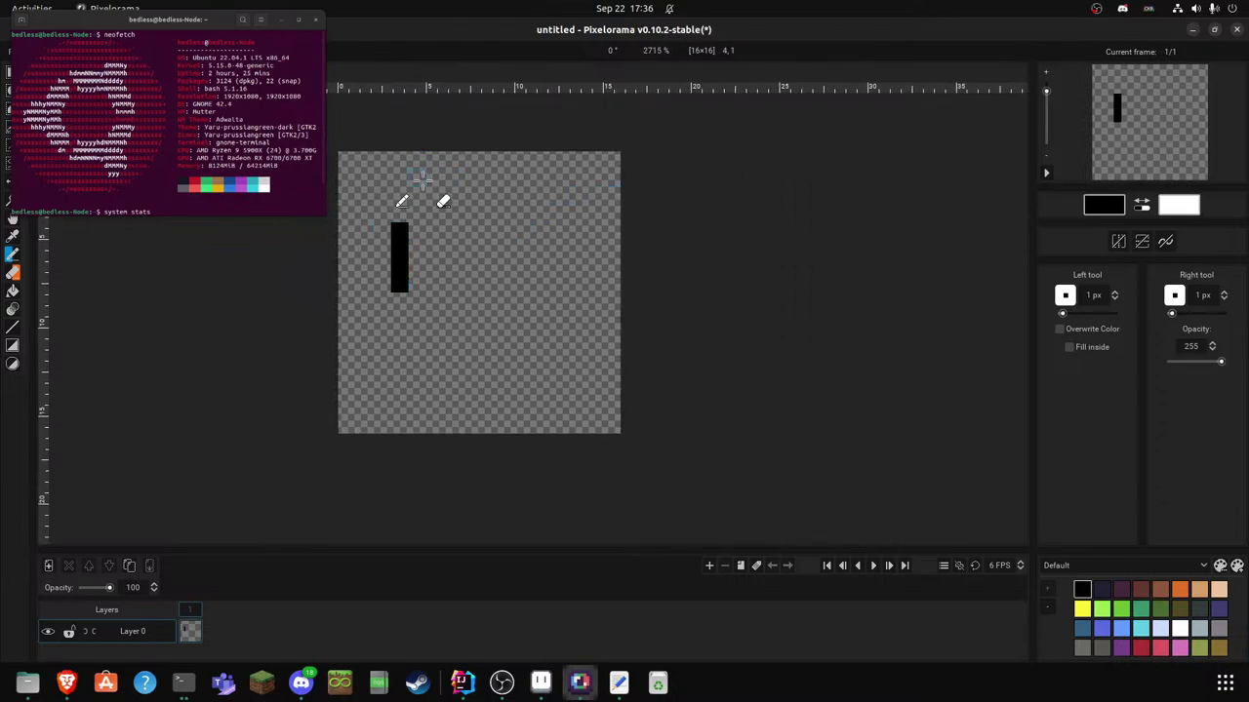
left_click_drag(420, 182, 520, 179)
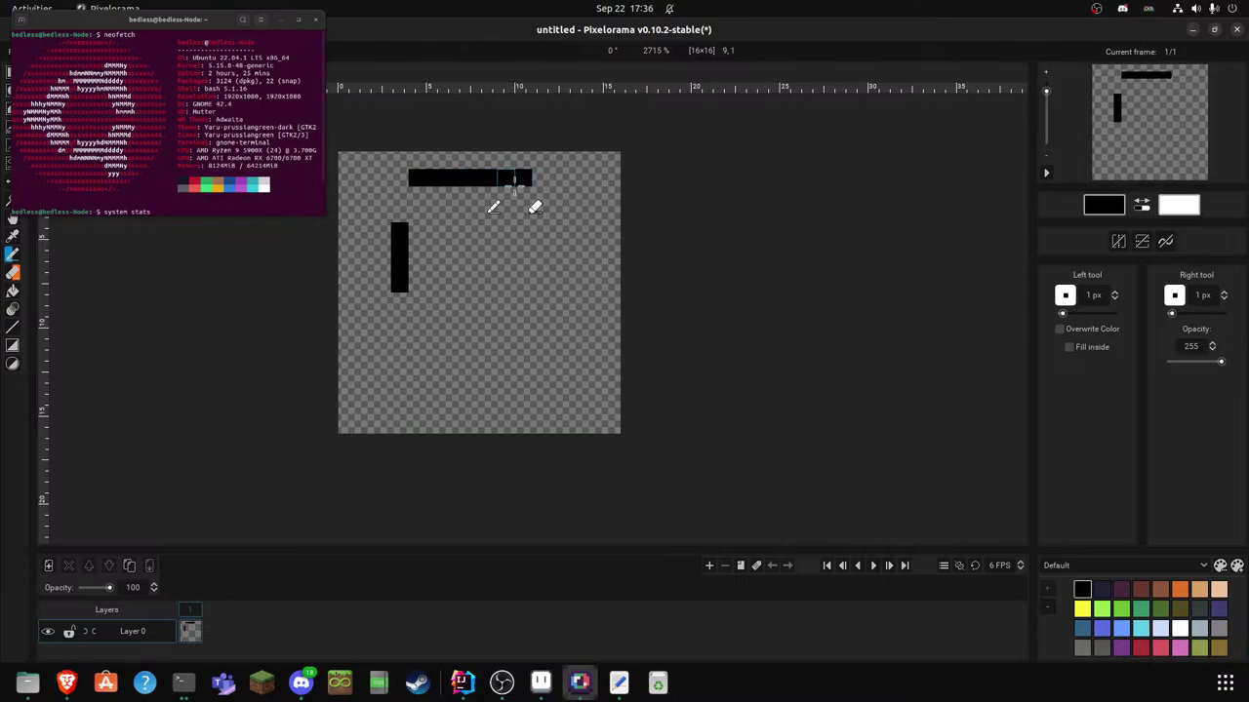
key("ctrl+z")
key("ctrl+z")
key("ctrl+z")
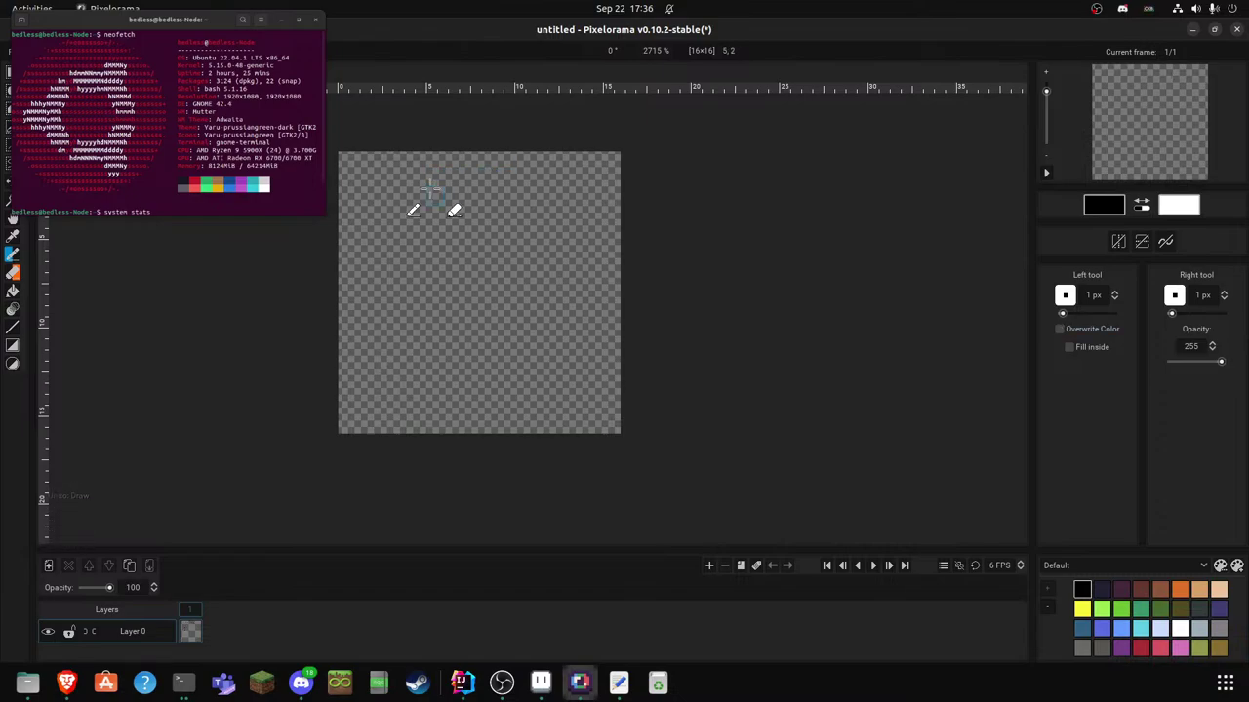
- Draw a black rectangular head outline from the canvas's top edge, then enlarge it with a new left side and a lower bottom edge
mouse_move(396, 159)
left_mouse_down()
mouse_move(569, 153)
mouse_move(598, 197)
mouse_move(593, 301)
left_mouse_up()
mouse_move(381, 183)
left_mouse_down()
mouse_move(383, 306)
mouse_move(404, 320)
mouse_move(579, 318)
left_mouse_up()
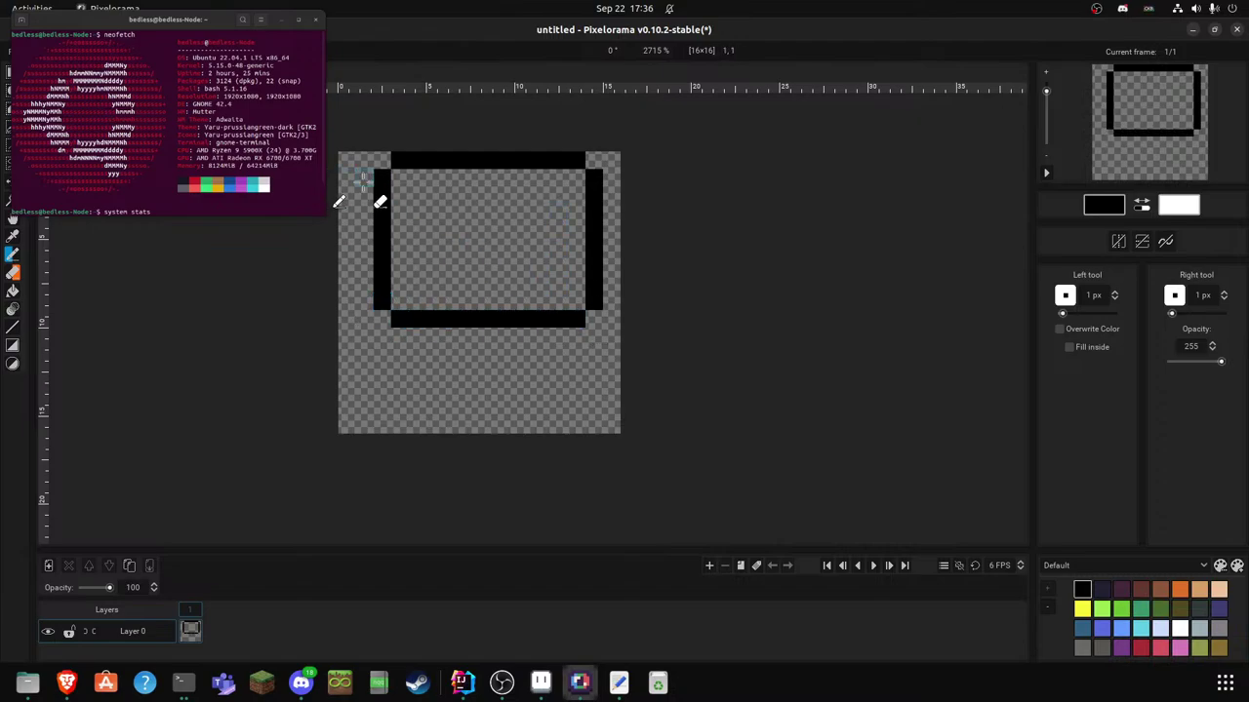
mouse_move(363, 179)
left_mouse_down()
mouse_move(366, 338)
mouse_move(383, 364)
mouse_move(582, 362)
left_mouse_up()
key("ctrl+z")
key("ctrl+z")
left_click_drag(381, 355, 594, 340)
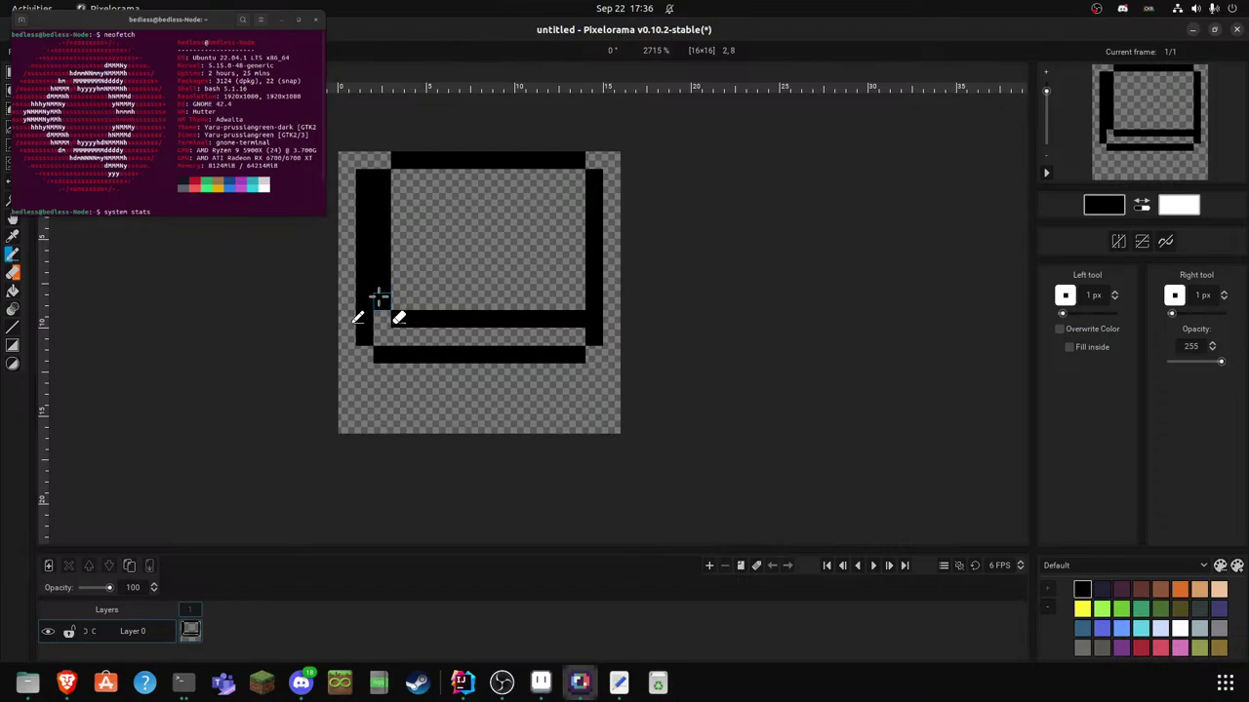
- Erase the head's inner left and bottom lines and stray pixel, and fill the gap in the outer bottom edge with black
scroll(376, 296, "down", 1)
scroll(377, 296, "up", 1)
mouse_move(379, 296)
left_mouse_down()
mouse_move(383, 183)
mouse_move(417, 337)
mouse_move(581, 322)
left_mouse_up()
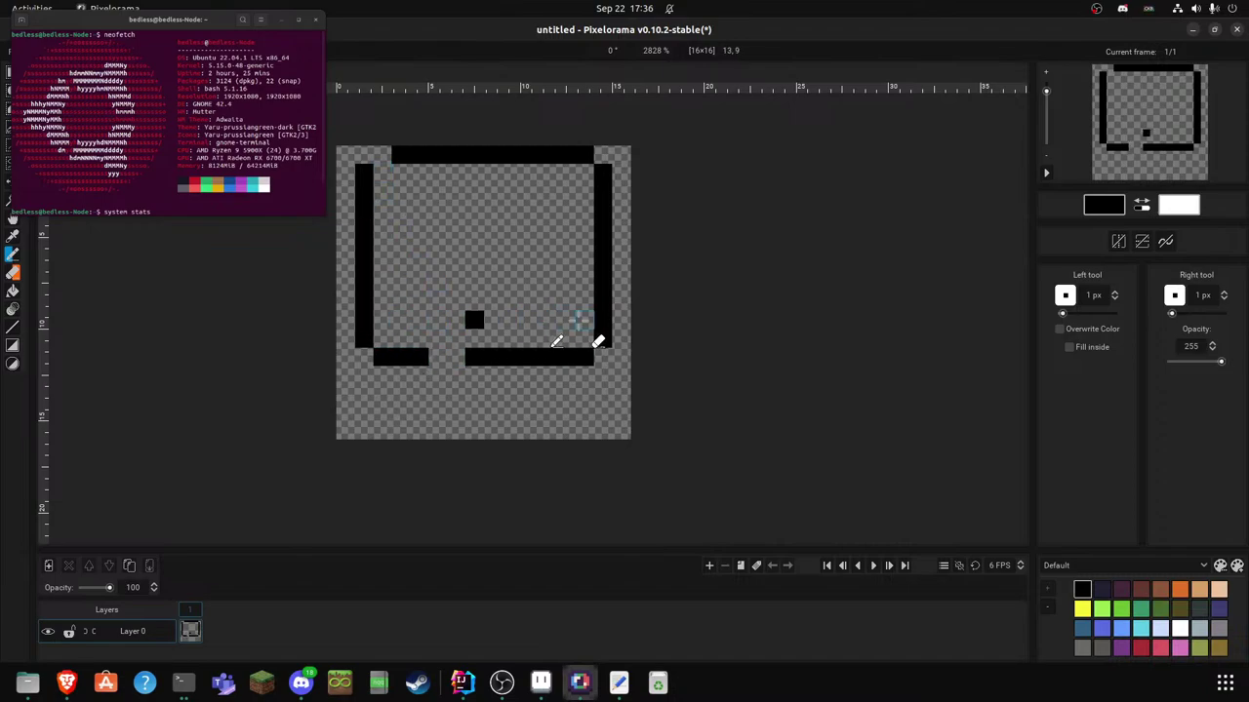
right_click(474, 320)
left_click_drag(436, 357, 452, 356)
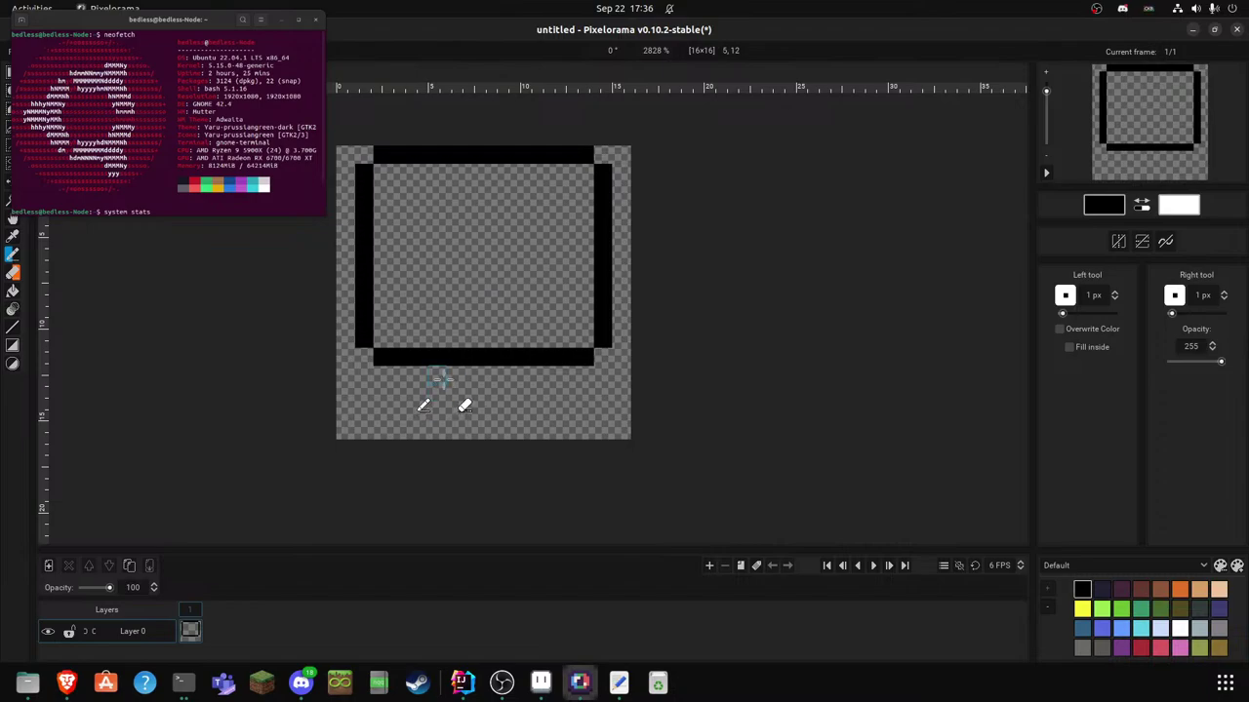
- Draw two vertical black body lines, each 1 px wide, from the head's bottom edge down to the canvas's lower edge
mouse_move(430, 374)
left_mouse_down()
mouse_move(419, 429)
mouse_move(443, 405)
mouse_move(420, 377)
mouse_move(421, 433)
left_mouse_up()
key("ctrl+z")
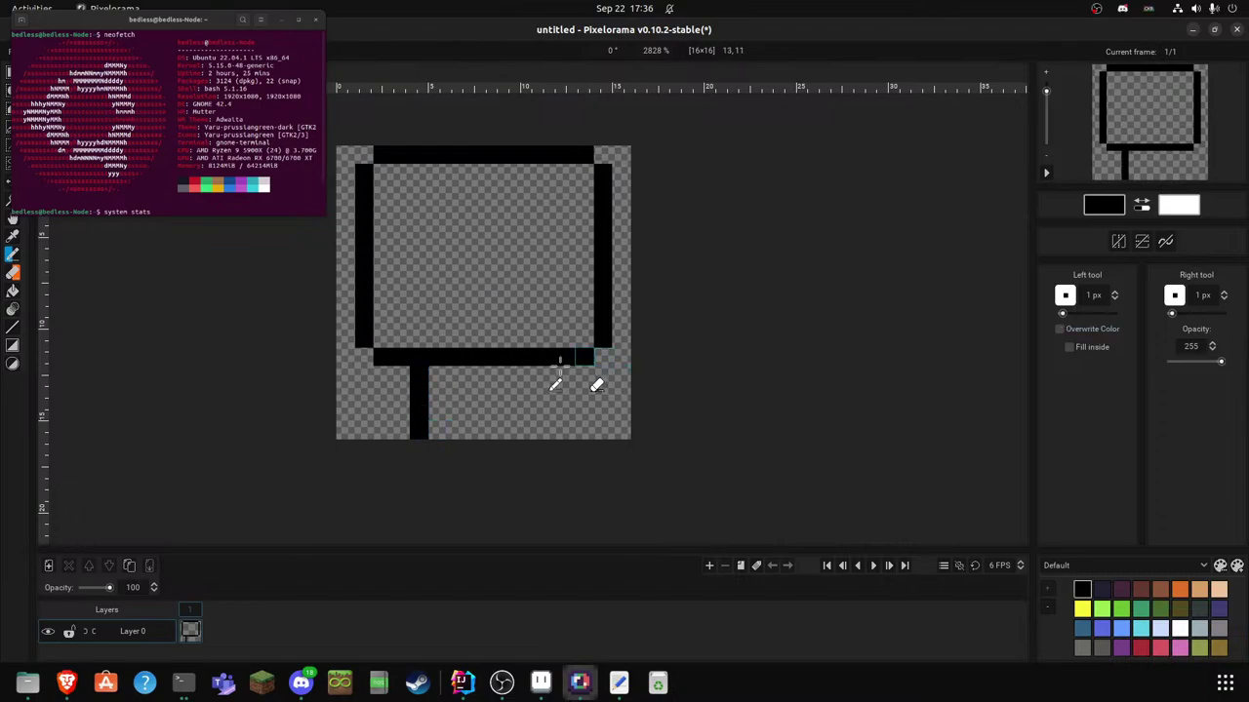
left_click_drag(550, 375, 557, 440)
key("ctrl+z")
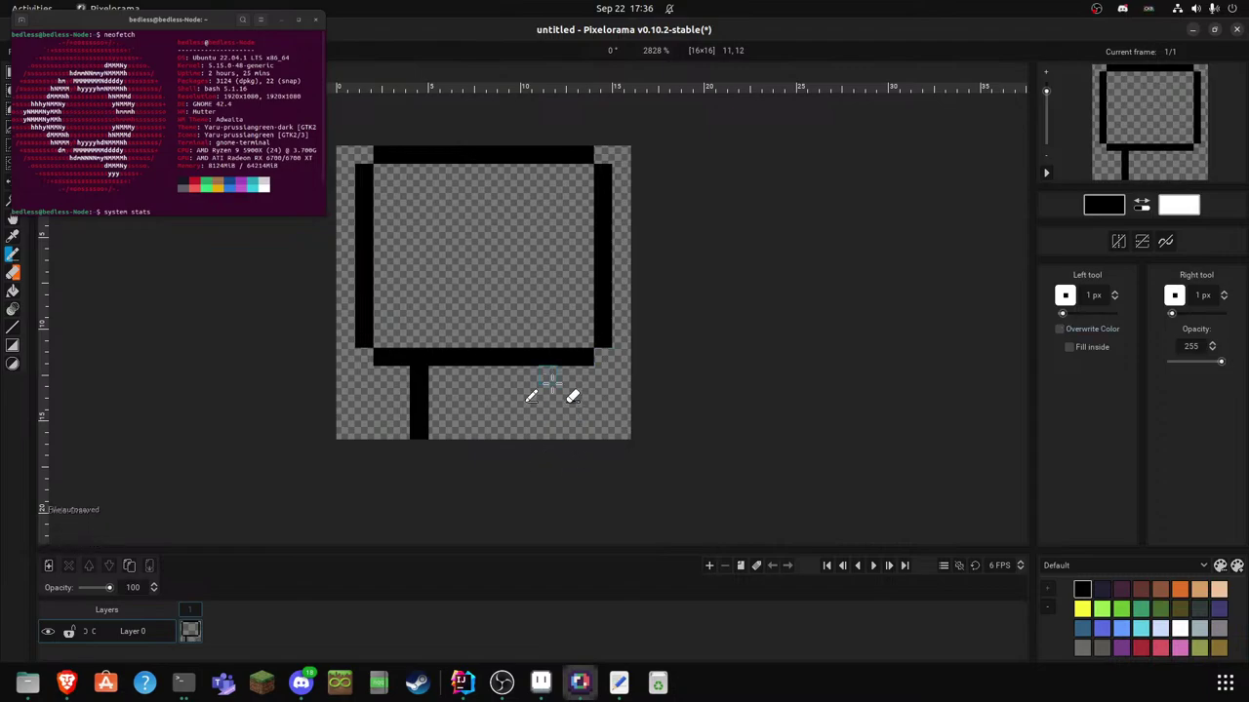
left_click_drag(548, 369, 547, 449)
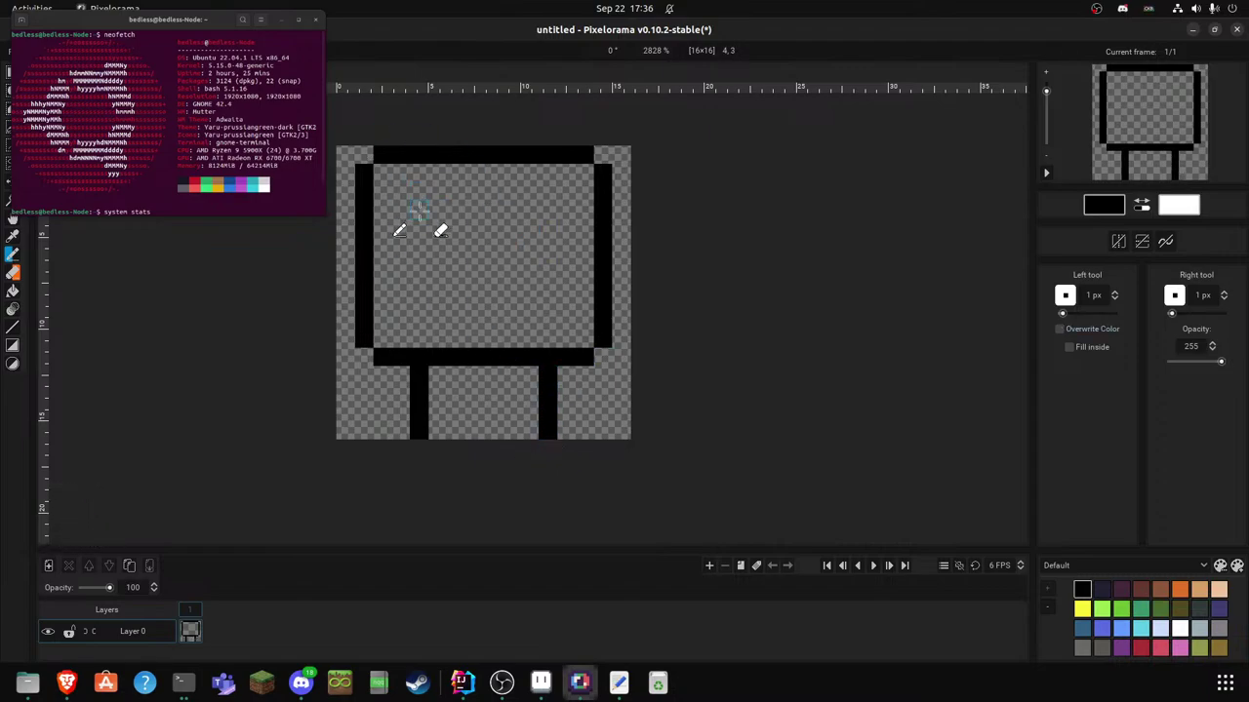
- Draw two black 2×2 px square eyes in the upper half of the head
mouse_move(419, 210)
left_mouse_down()
mouse_move(420, 230)
mouse_move(435, 211)
left_mouse_up()
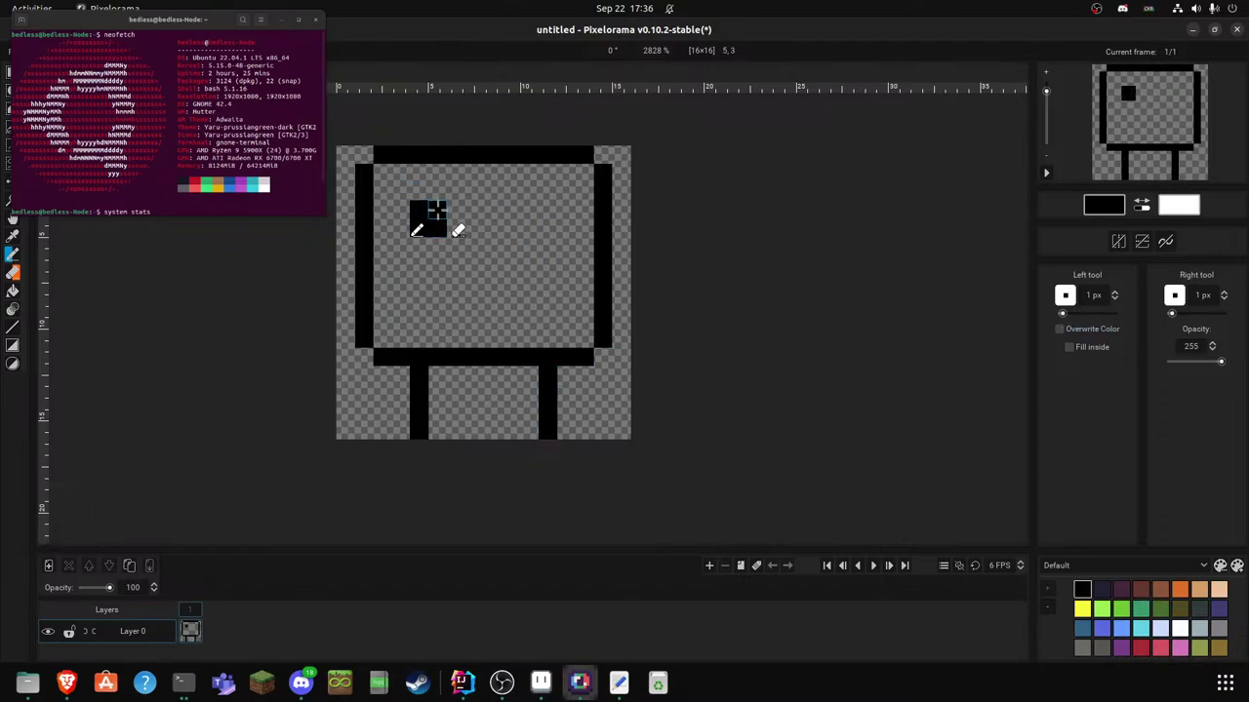
left_click_drag(547, 209, 530, 227)
left_click(530, 211)
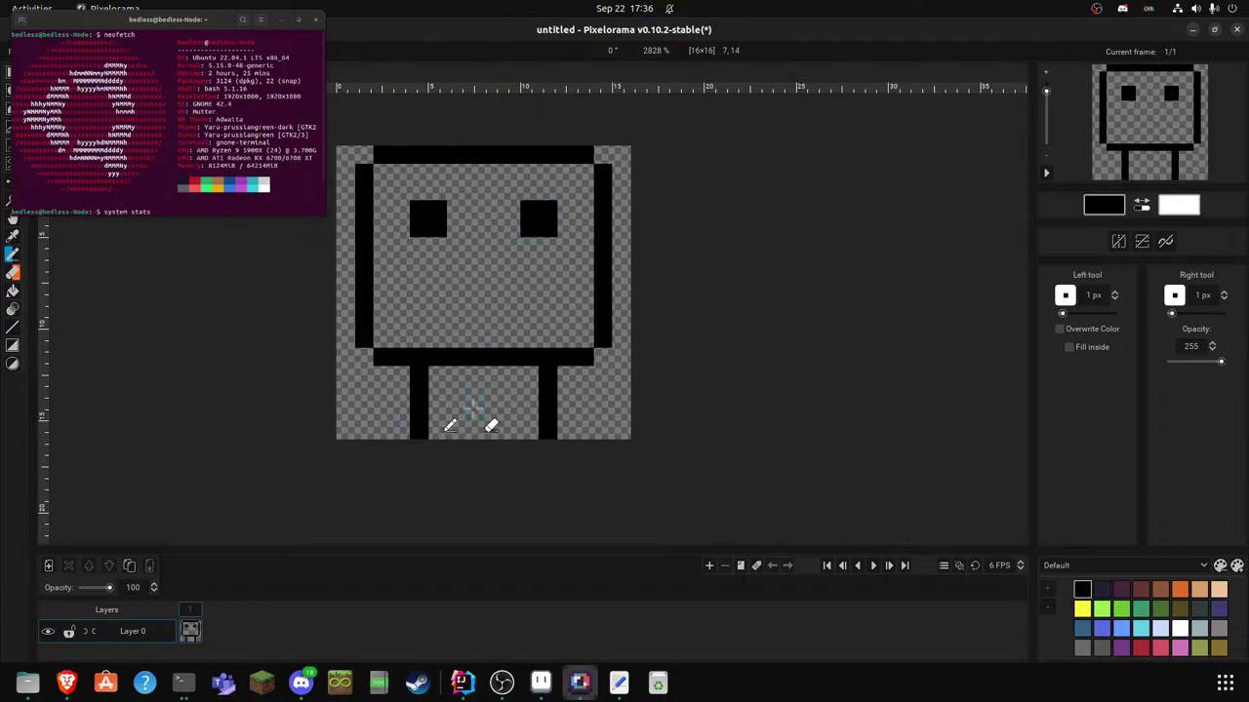
left_click_drag(405, 412, 379, 412)
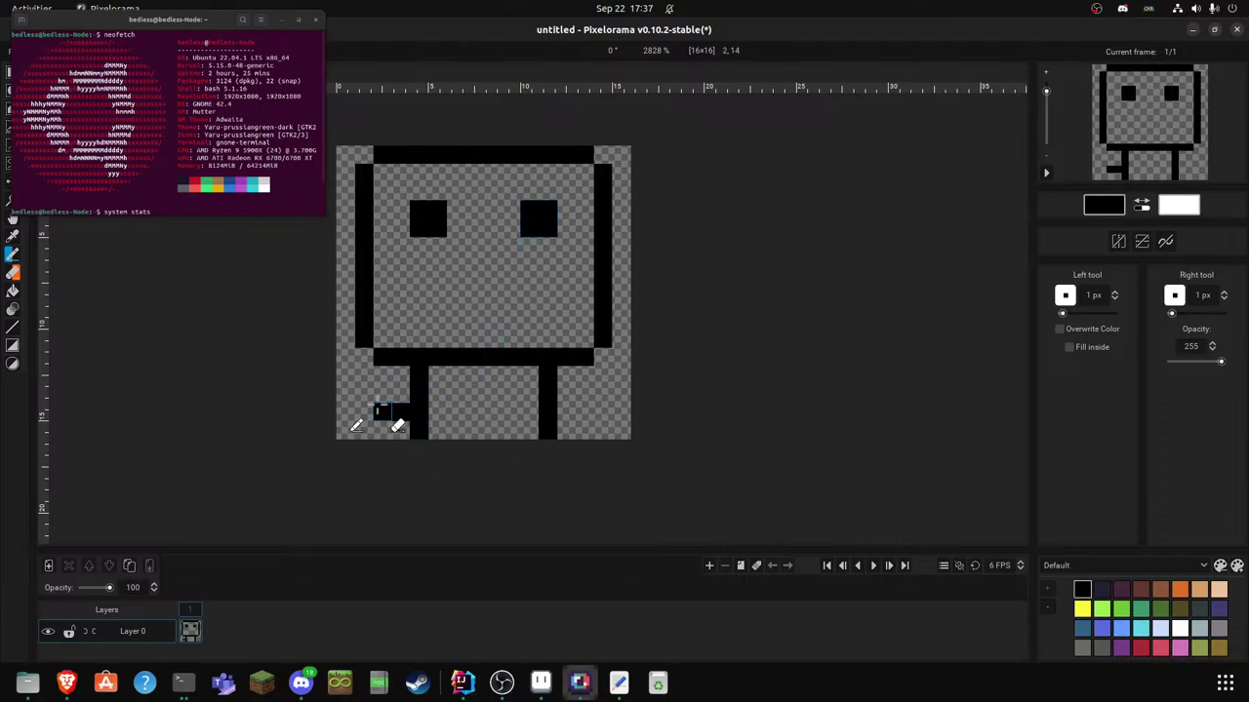
left_click(381, 395)
left_click_drag(562, 412, 597, 413)
left_click(601, 393)
key("ctrl+z")
key("ctrl+z")
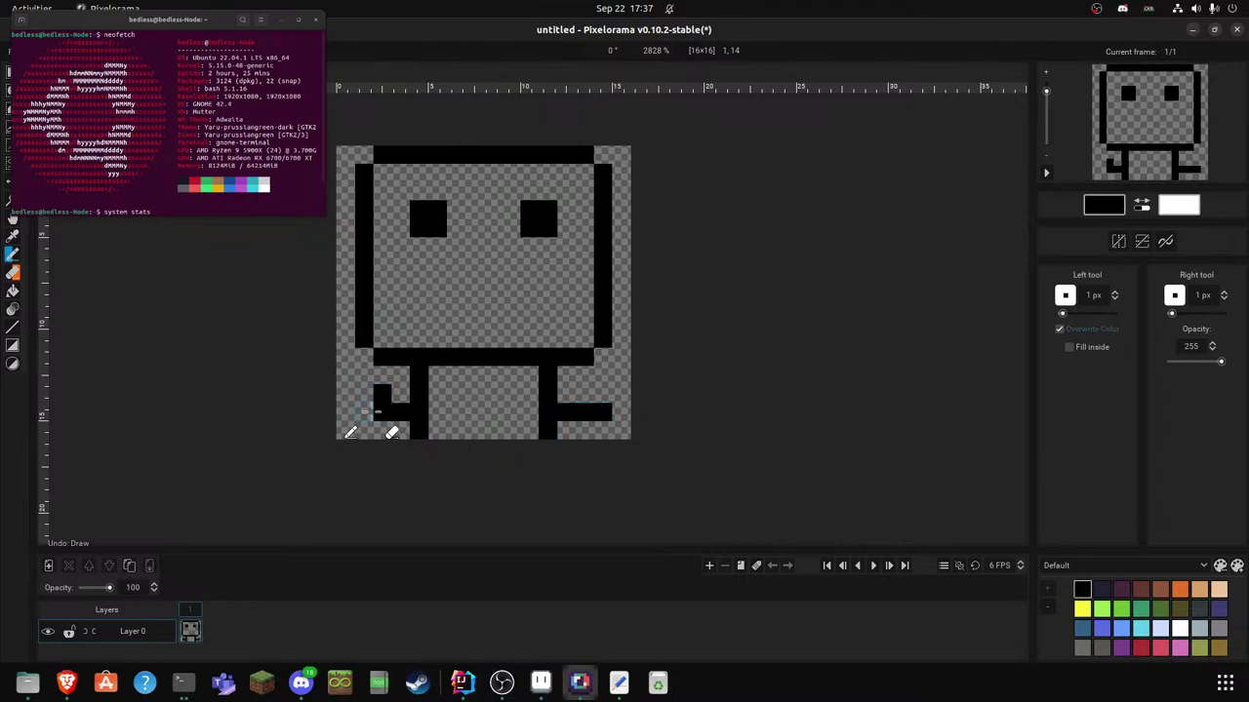
key("ctrl+z")
key("ctrl+z")
- Draw a black arm 3 px long outward from each side of the body, with a 1 px hand pointing up at its end
left_click_drag(400, 412, 363, 412)
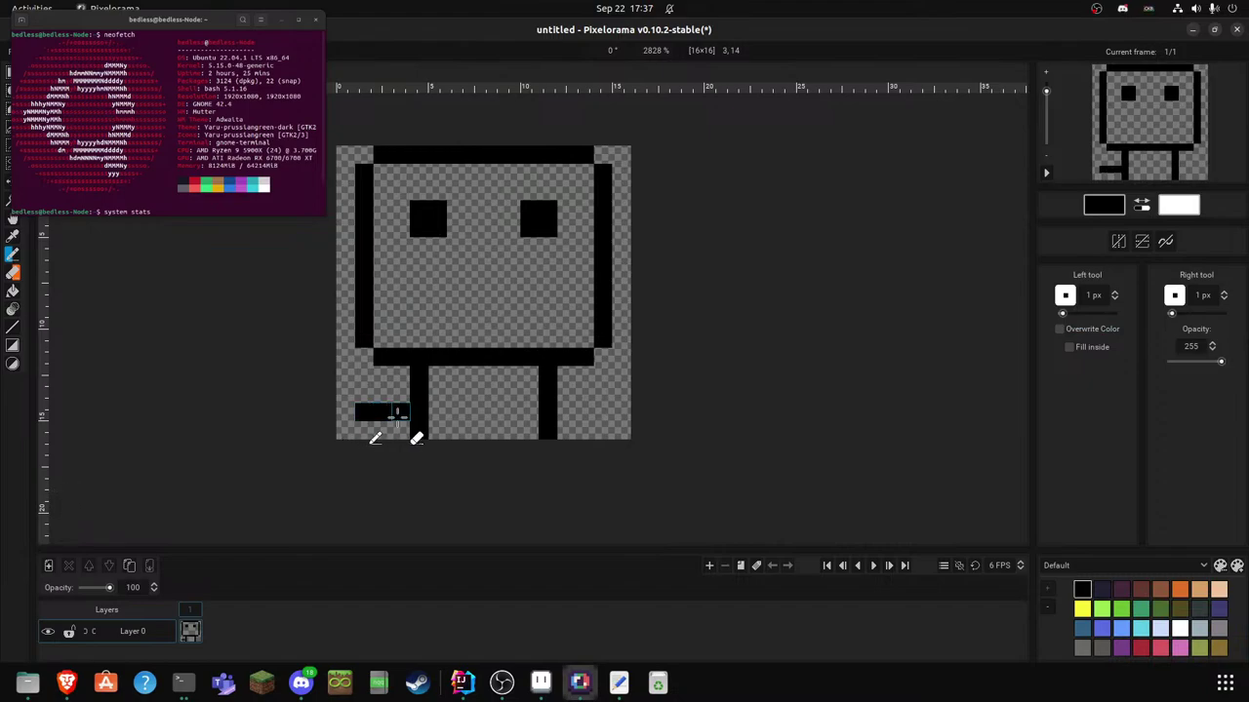
left_click(363, 395)
left_click_drag(562, 411, 597, 413)
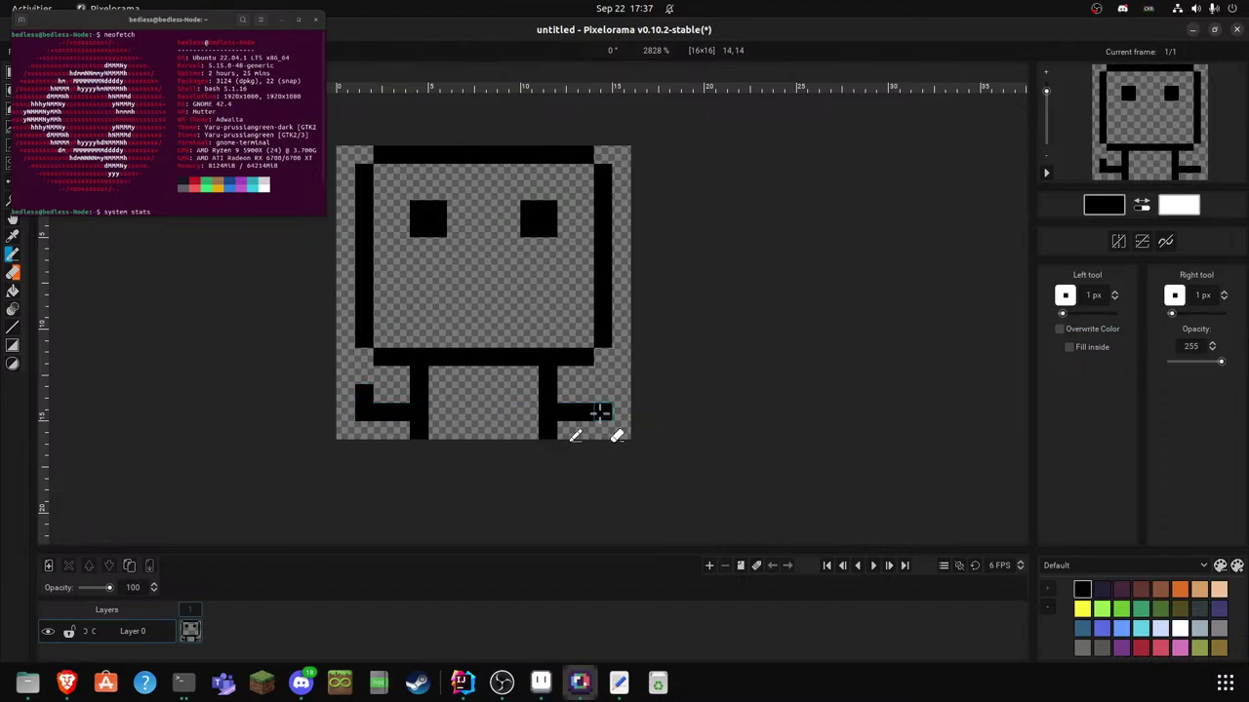
left_click(603, 393)
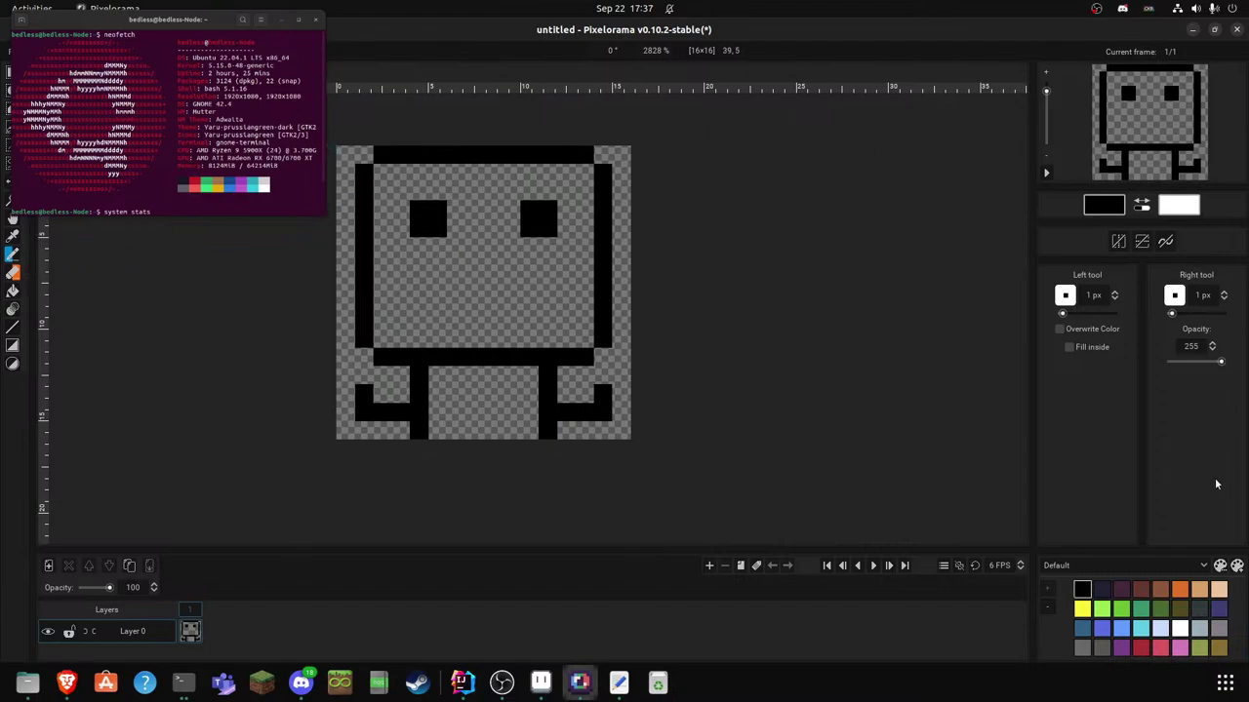
- Set both tool colors to dark red and draw a tie below the head, 2 px wide and 3 px tall, tapering to 1 px
left_click(1140, 648)
right_click(1141, 649)
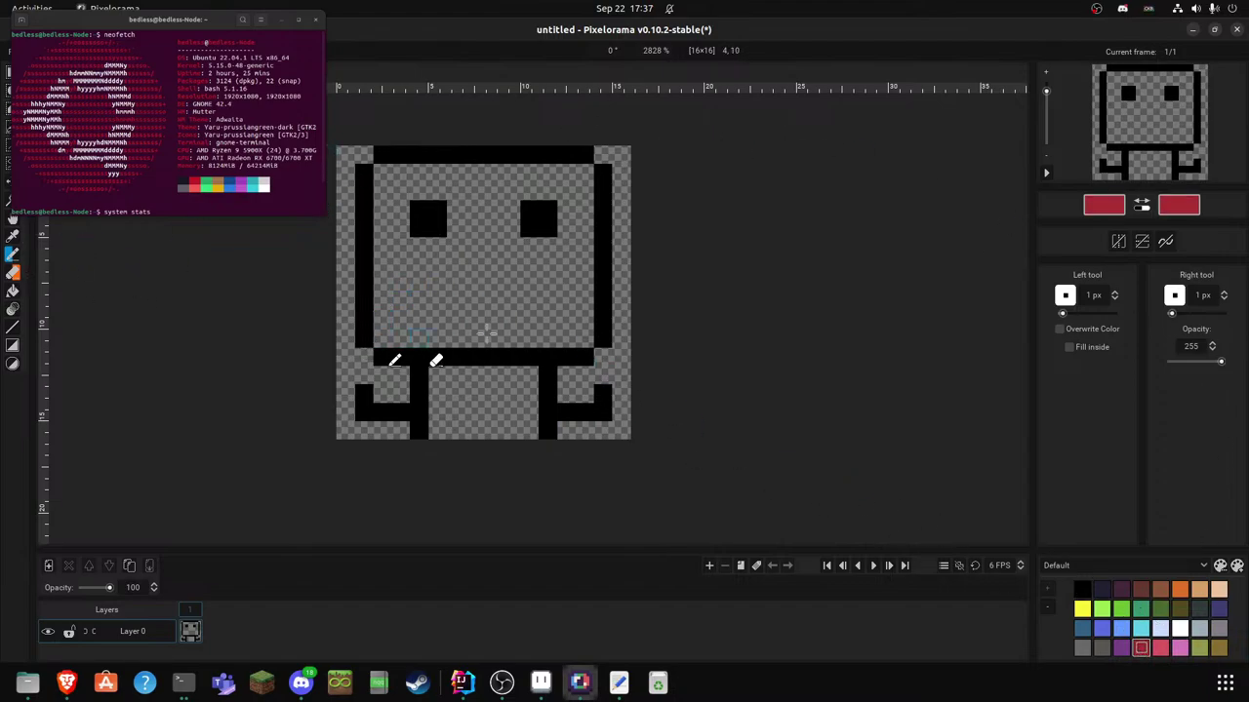
mouse_move(479, 390)
left_mouse_down()
mouse_move(478, 371)
mouse_move(511, 449)
left_mouse_up()
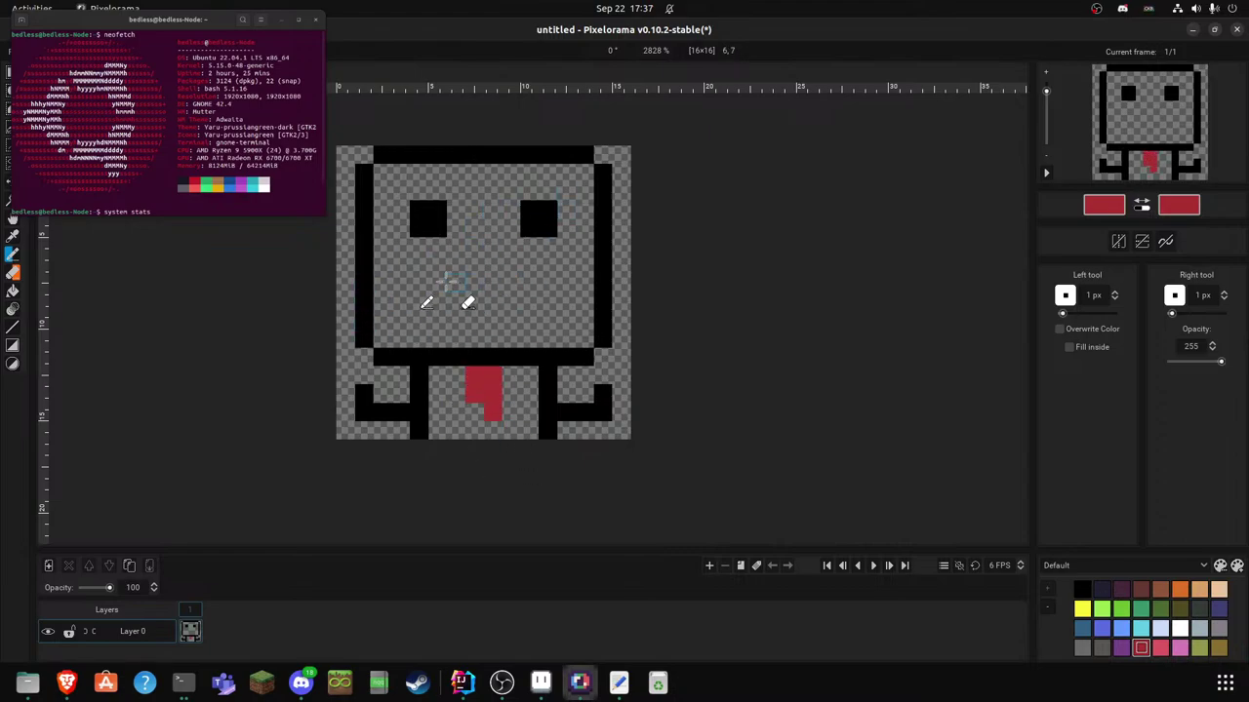
- Draw a dark red mouth line 6 px wide below the eyes, with a second row 3 px wide under its right half
mouse_move(444, 282)
left_mouse_down()
mouse_move(527, 288)
mouse_move(513, 305)
mouse_move(476, 294)
mouse_move(477, 342)
mouse_move(523, 405)
mouse_move(459, 285)
mouse_move(443, 285)
mouse_move(539, 302)
left_mouse_up()
left_click(475, 303)
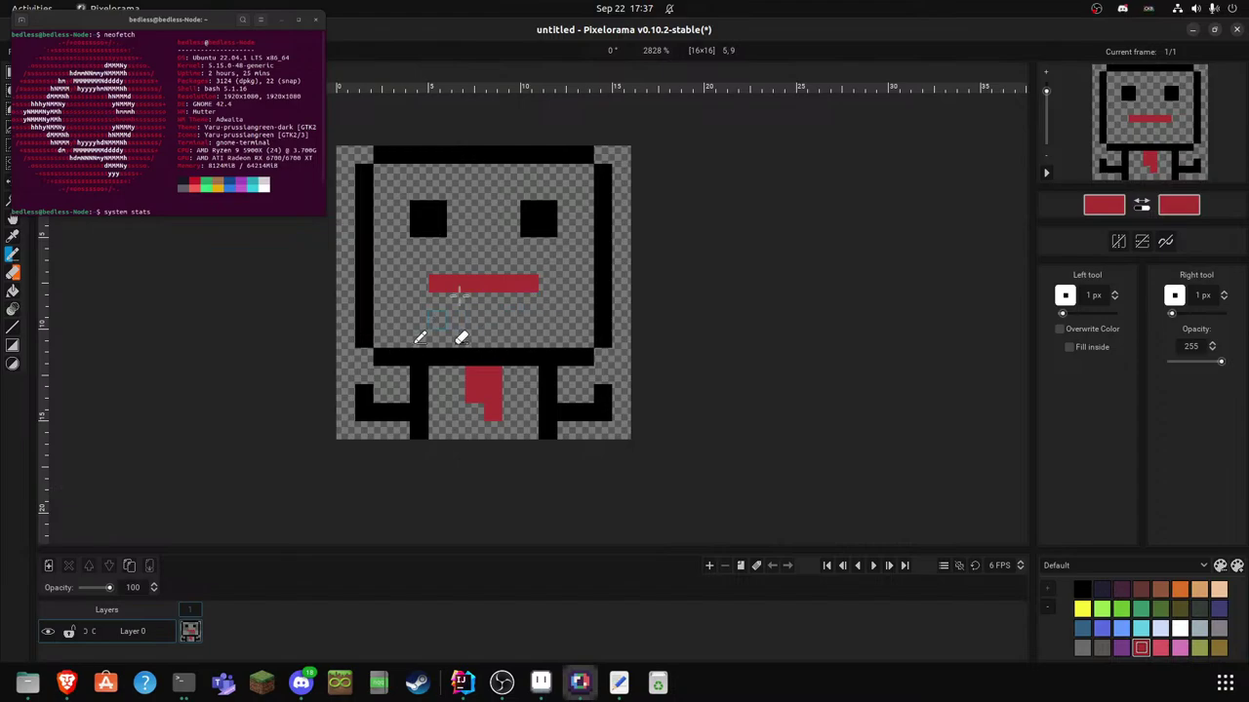
mouse_move(436, 303)
left_mouse_down()
mouse_move(475, 305)
mouse_move(491, 375)
mouse_move(527, 429)
mouse_move(511, 412)
mouse_move(488, 303)
left_mouse_up()
key("ctrl+z")
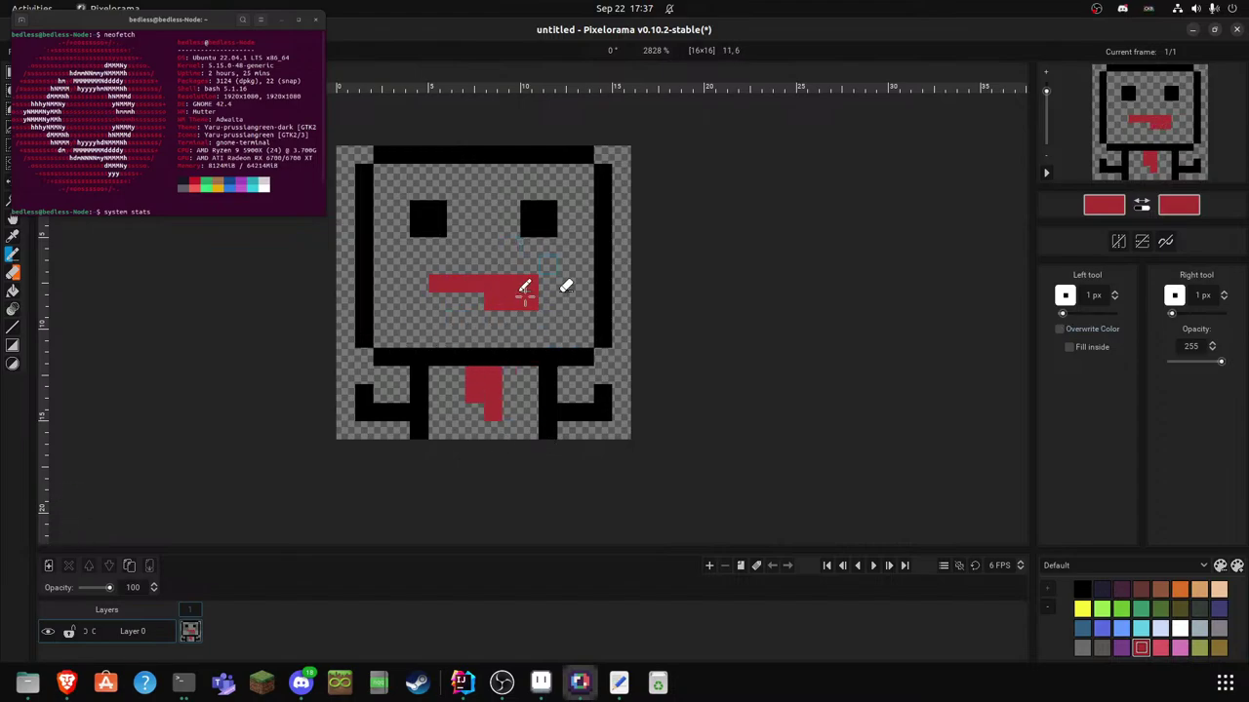
- Recolor both 2×2 px eyes white
left_click(1142, 627)
left_click(1176, 628)
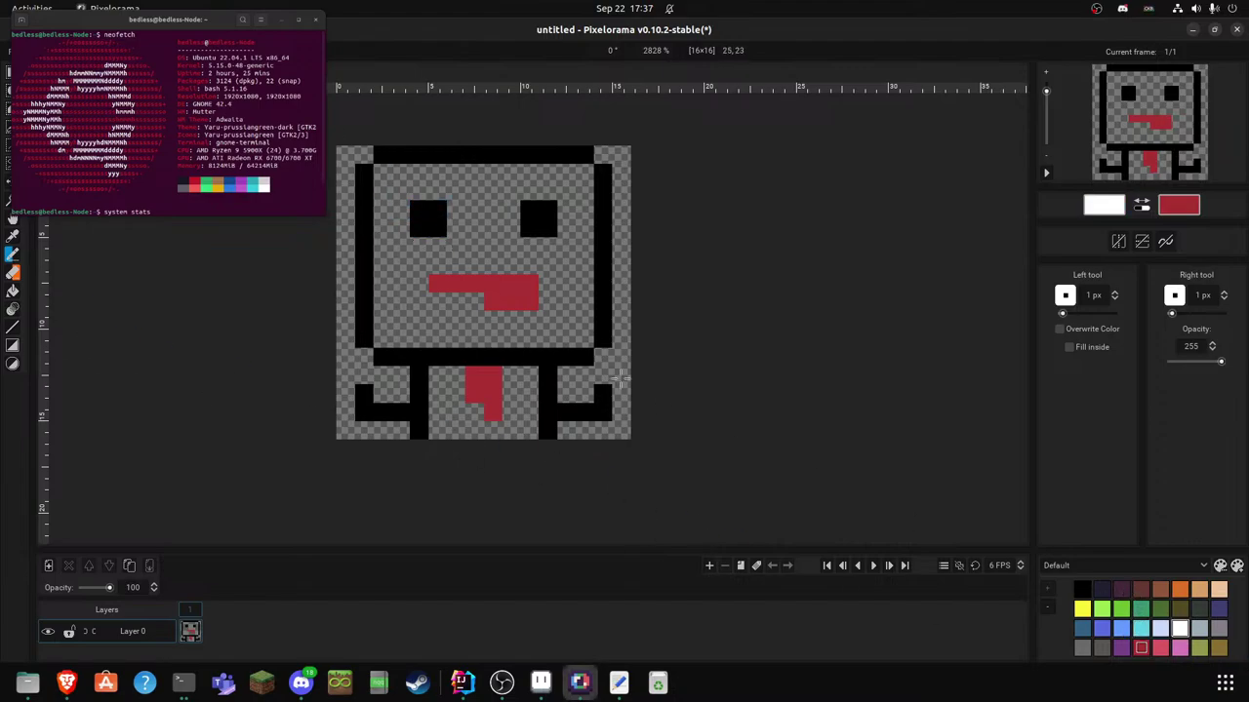
mouse_move(548, 211)
left_mouse_down()
mouse_move(537, 224)
mouse_move(547, 210)
mouse_move(548, 227)
left_mouse_up()
key("ctrl+z")
mouse_move(420, 229)
left_mouse_down()
mouse_move(429, 213)
mouse_move(438, 230)
left_mouse_up()
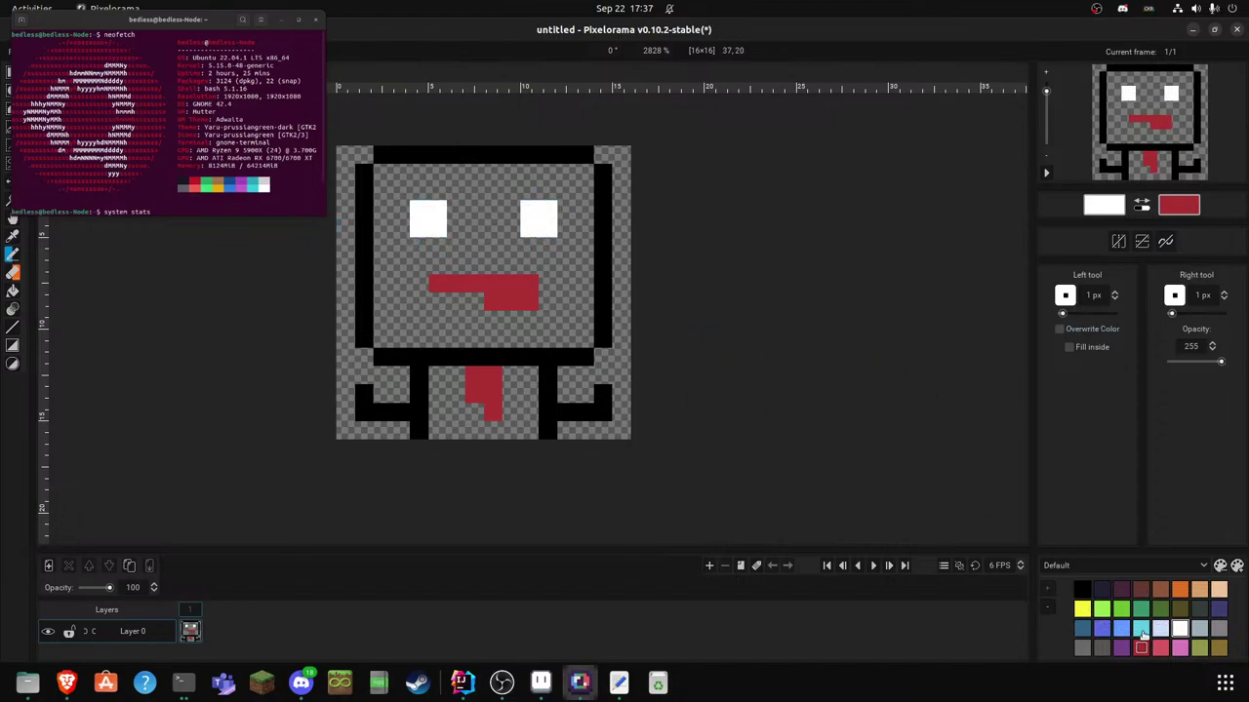
- Try a green lower outer pixel in the right-hand eye with the other eye pixels painted black
left_click(1144, 611)
left_click(546, 230)
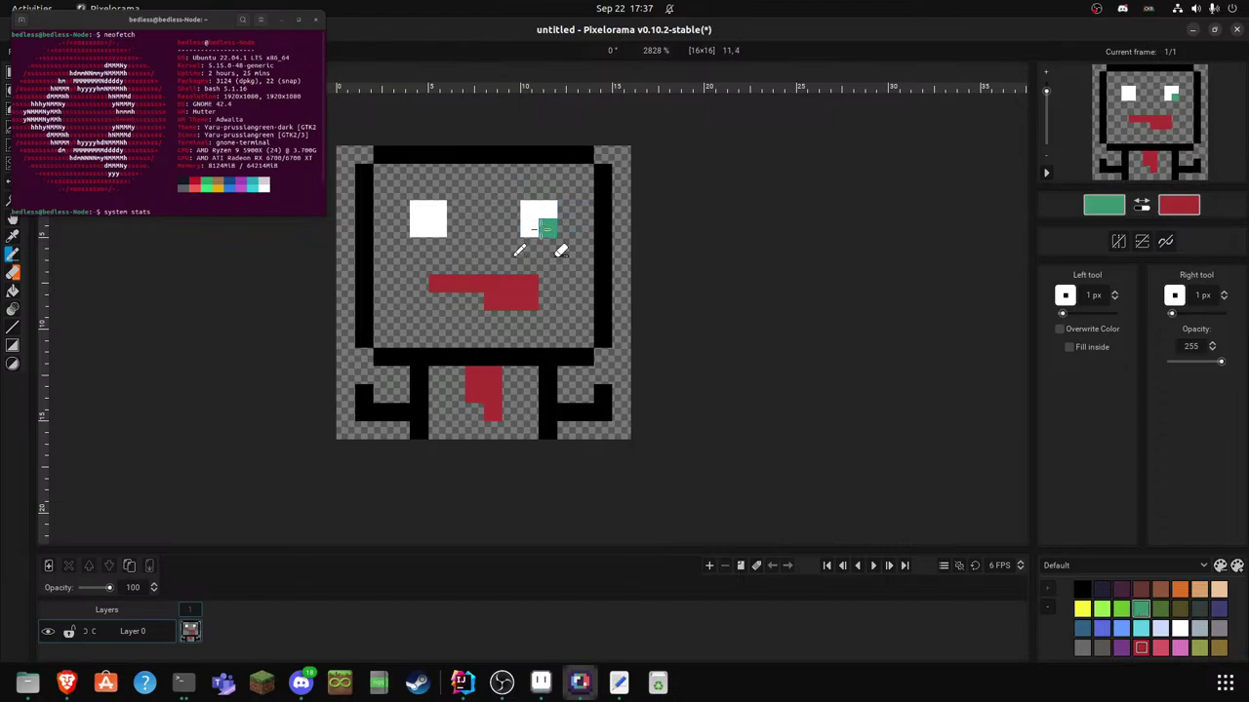
left_click(1082, 589)
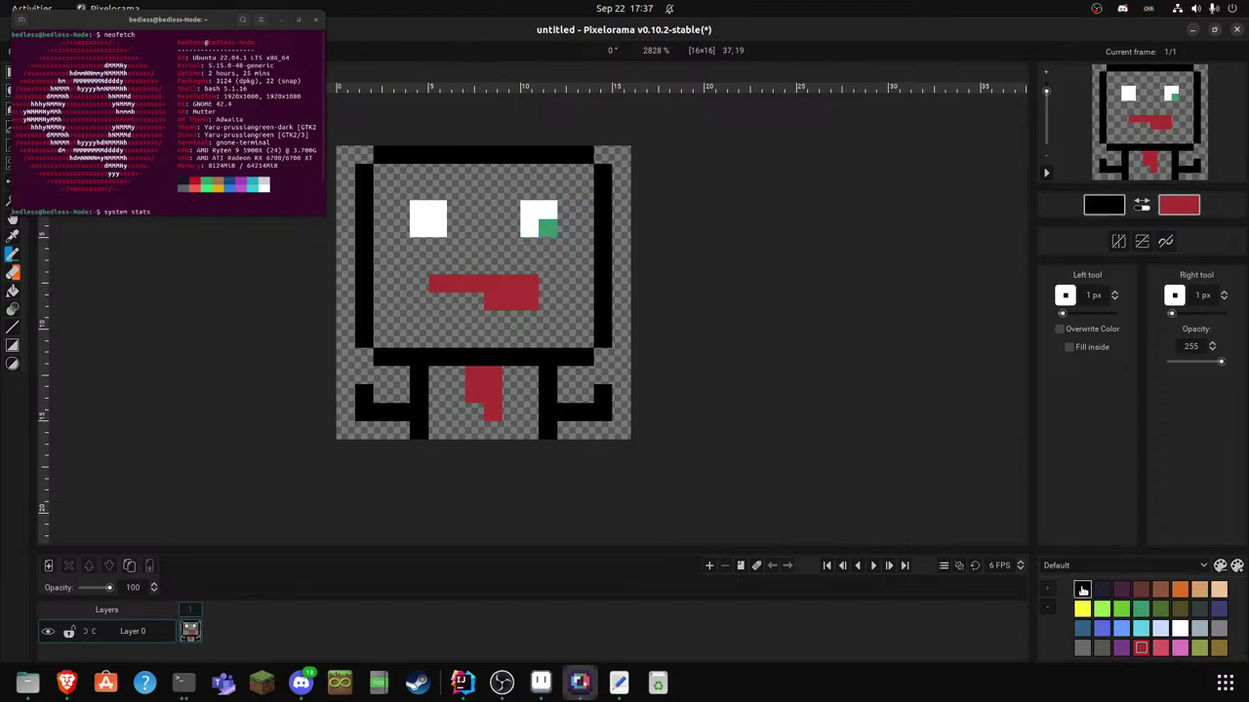
left_click_drag(530, 209, 549, 209)
left_click(530, 228)
- Paint a green pupil pixel in the lower inner corner of each eye, and make the rest of the right-hand eye white
left_click(1141, 612)
left_click(530, 230)
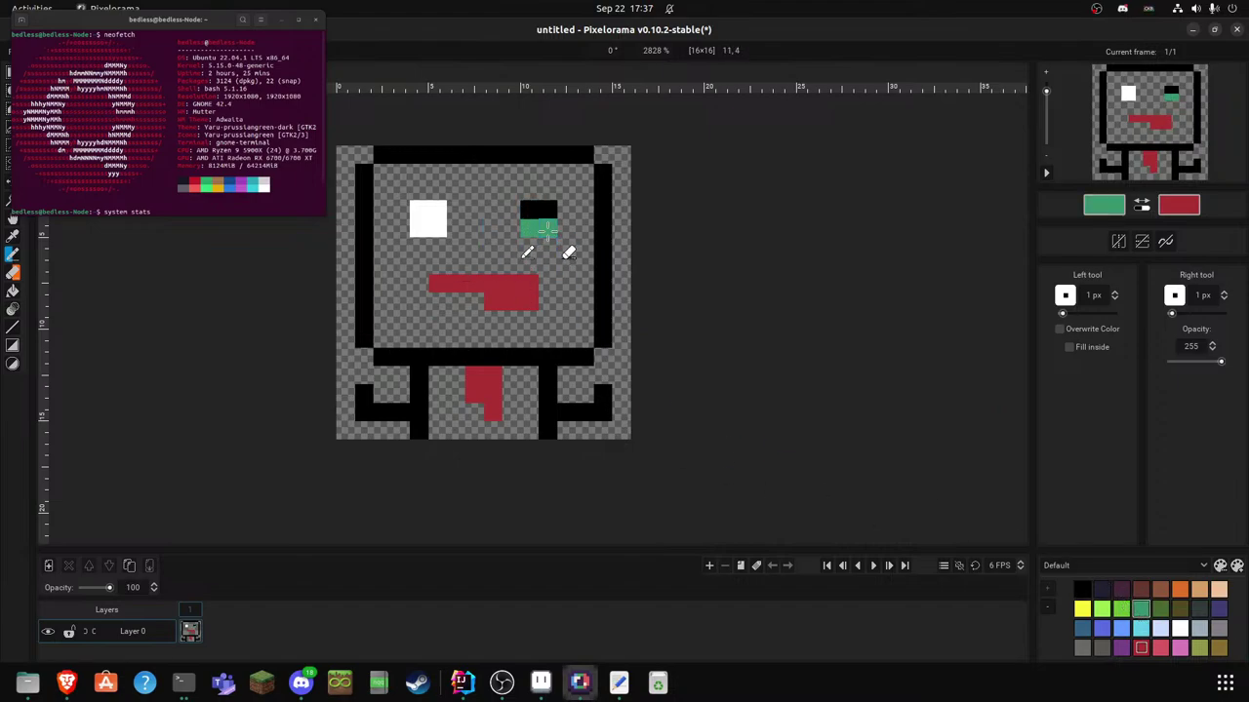
left_click(1178, 629)
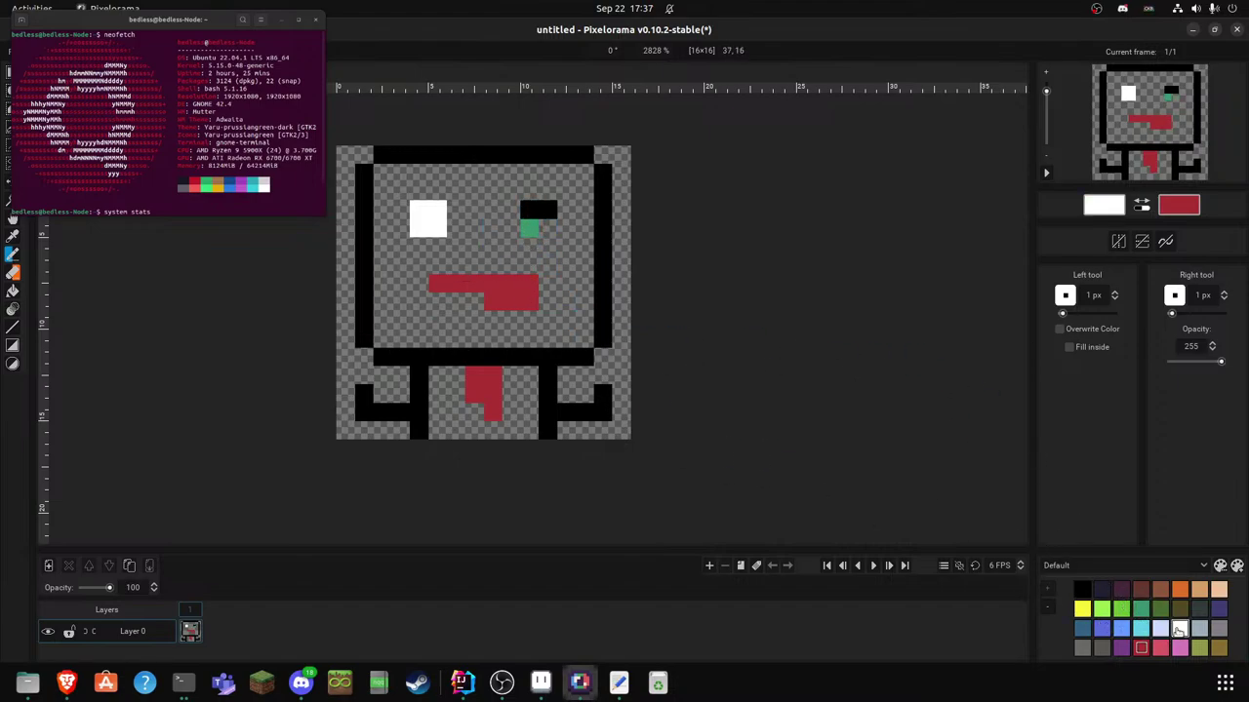
mouse_move(548, 229)
left_mouse_down()
mouse_move(548, 211)
mouse_move(530, 210)
left_mouse_up()
left_click(1139, 610)
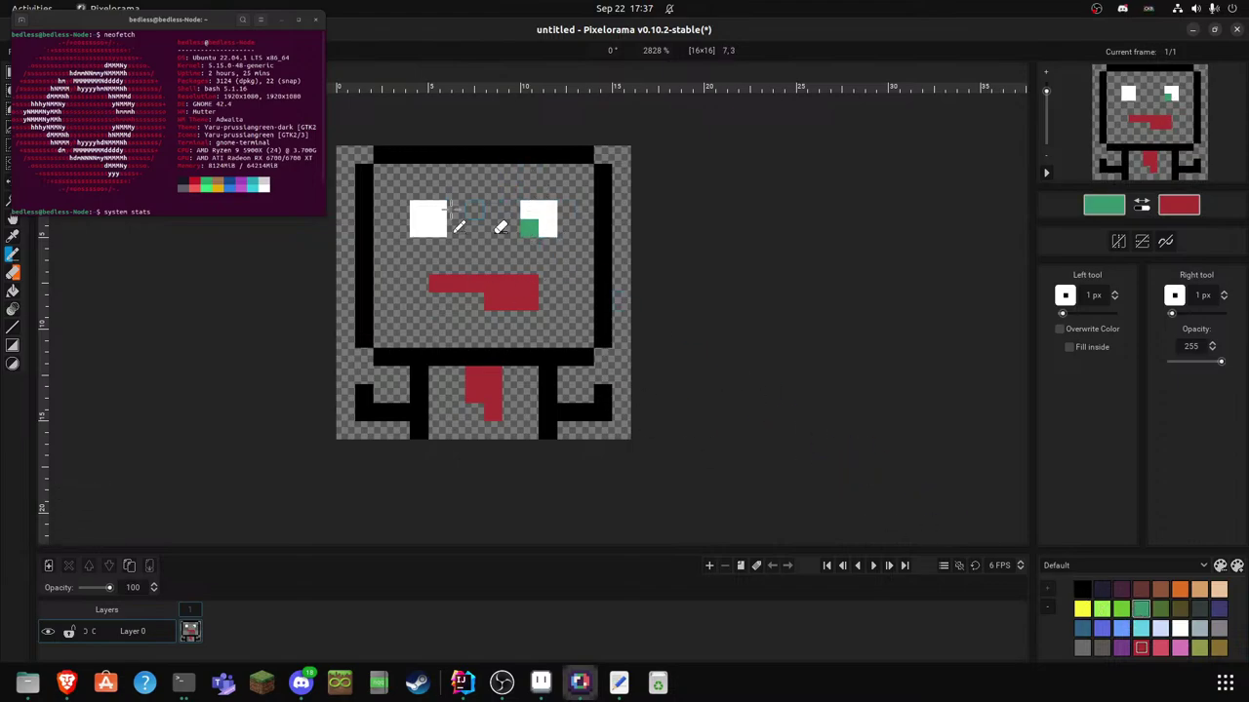
left_click(437, 229)
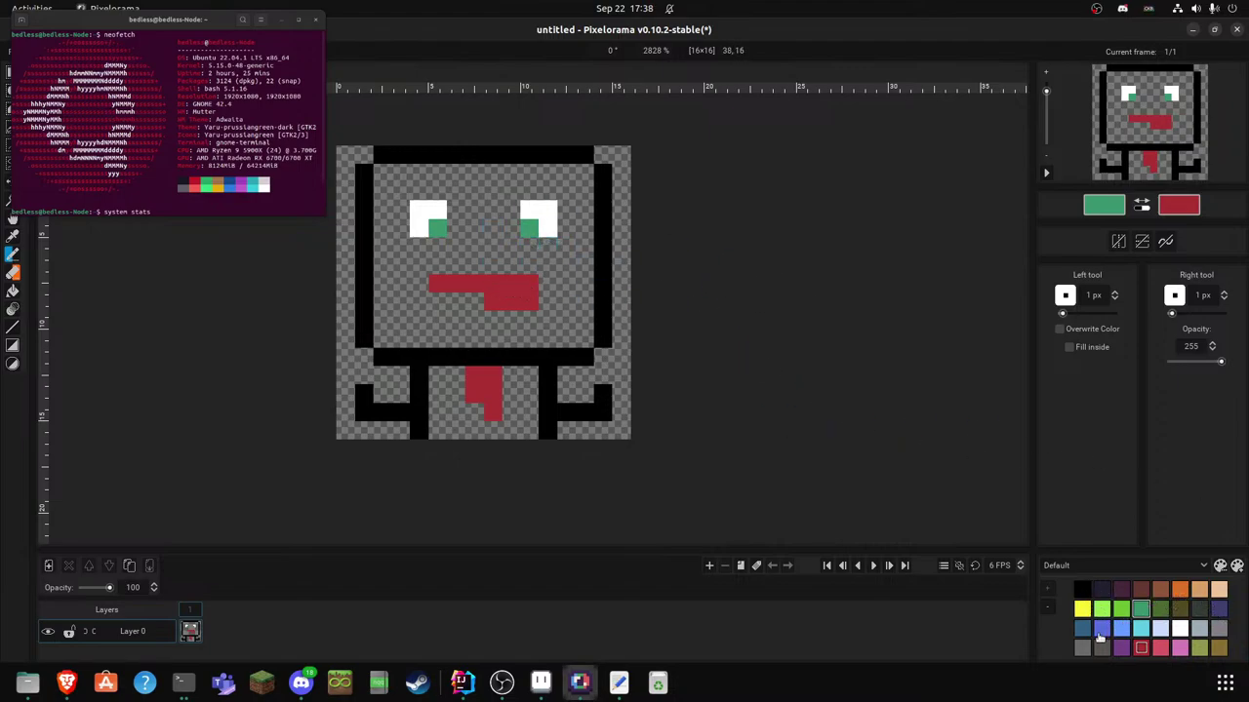
- Try a pink nose shape above the mouth and undo it
left_click(1160, 648)
mouse_move(492, 249)
left_mouse_down()
mouse_move(468, 271)
mouse_move(430, 264)
left_mouse_up()
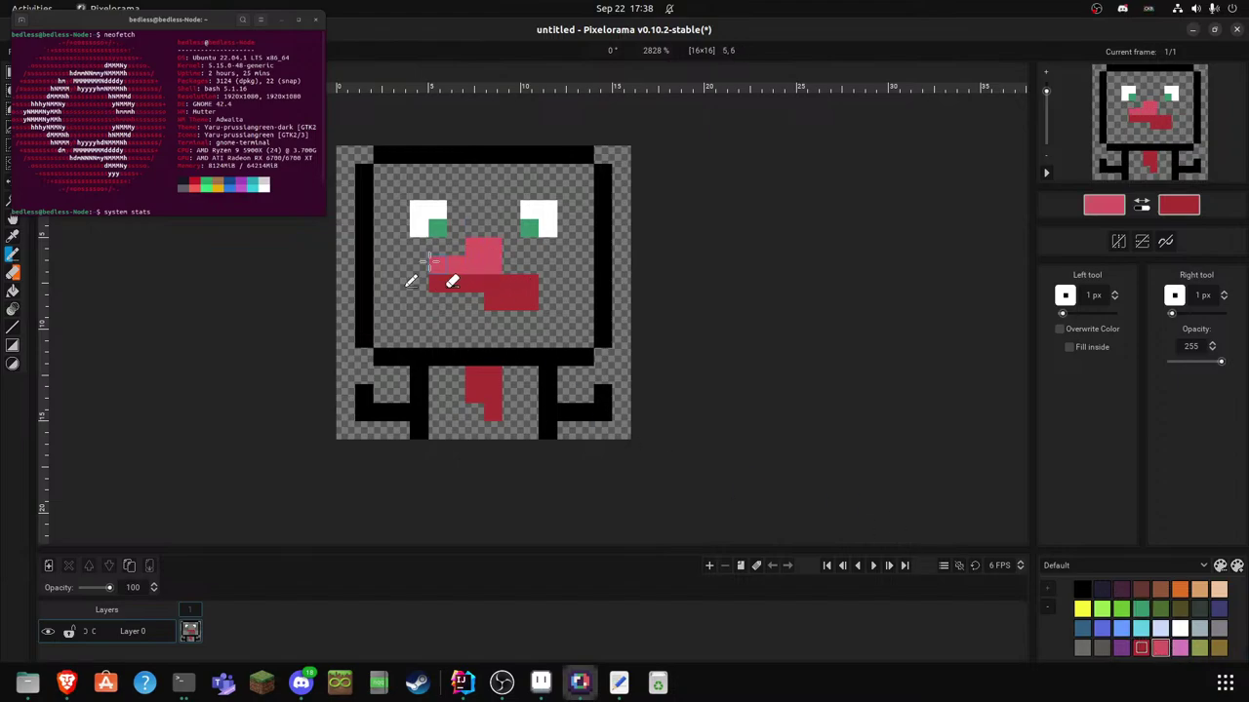
key("ctrl+z")
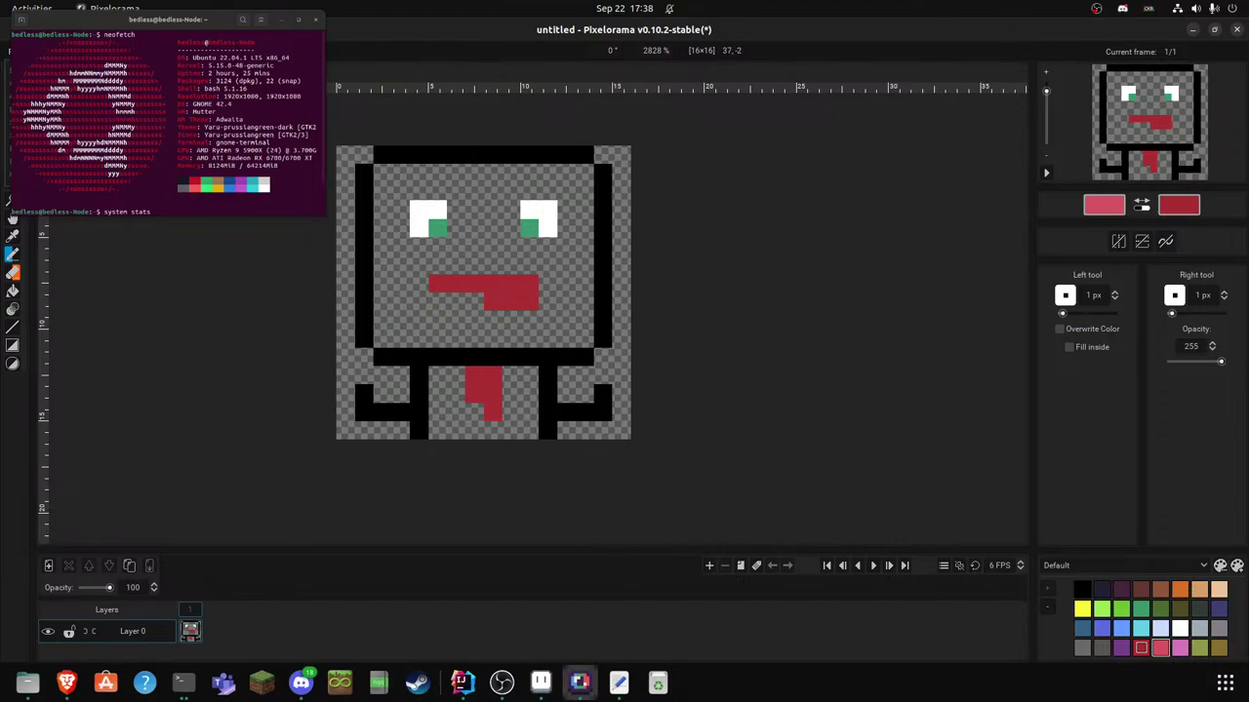
- Export the drawing as a PNG image named minionthing into the Documents folder
key("ctrl+e")
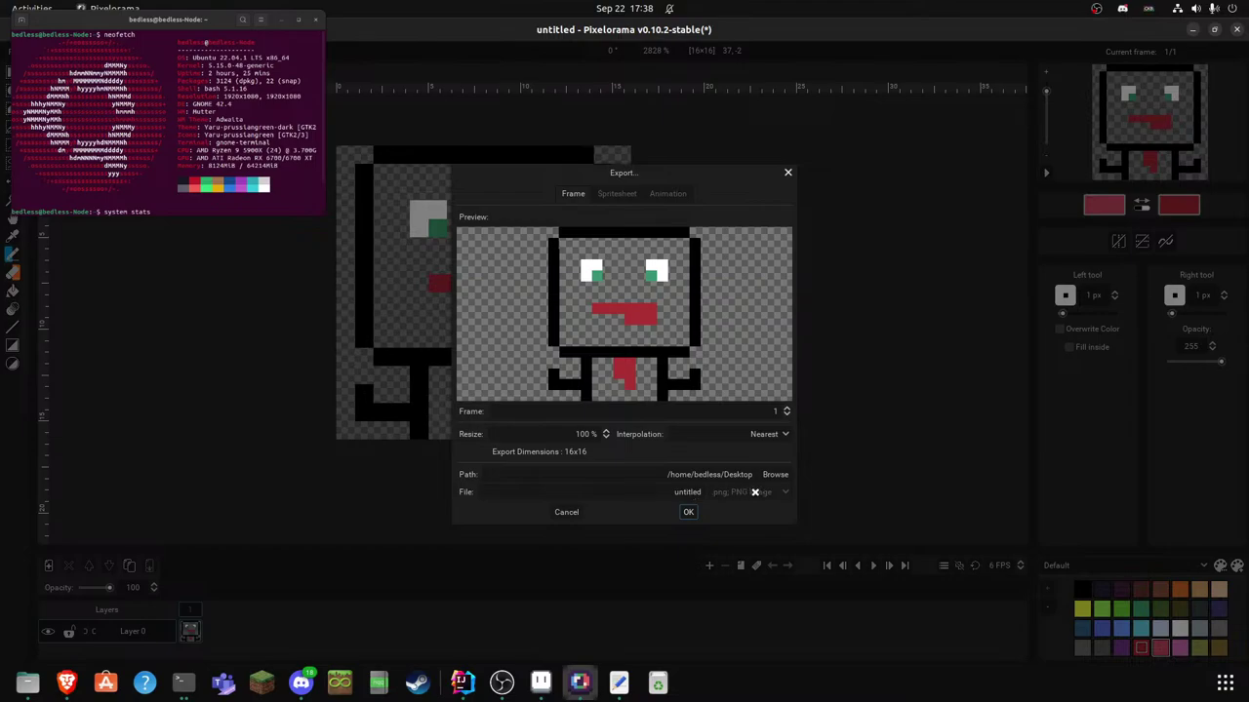
left_click(673, 492)
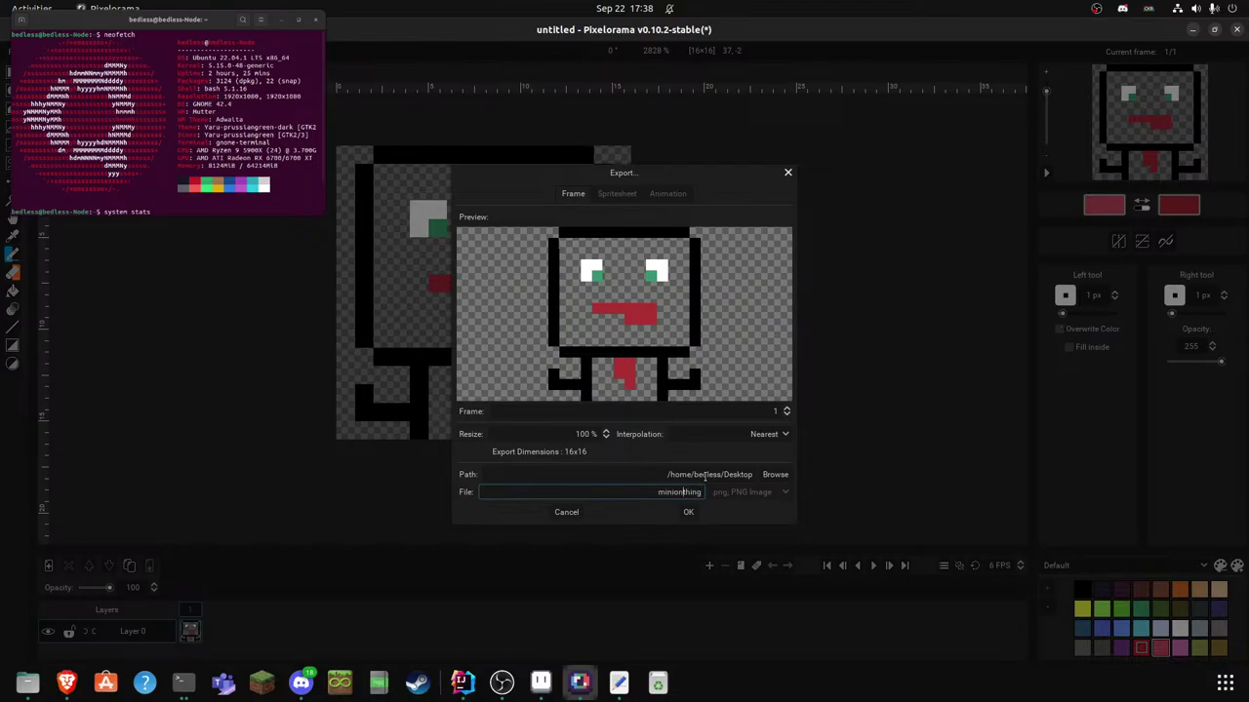
left_click(776, 475)
left_click(470, 208)
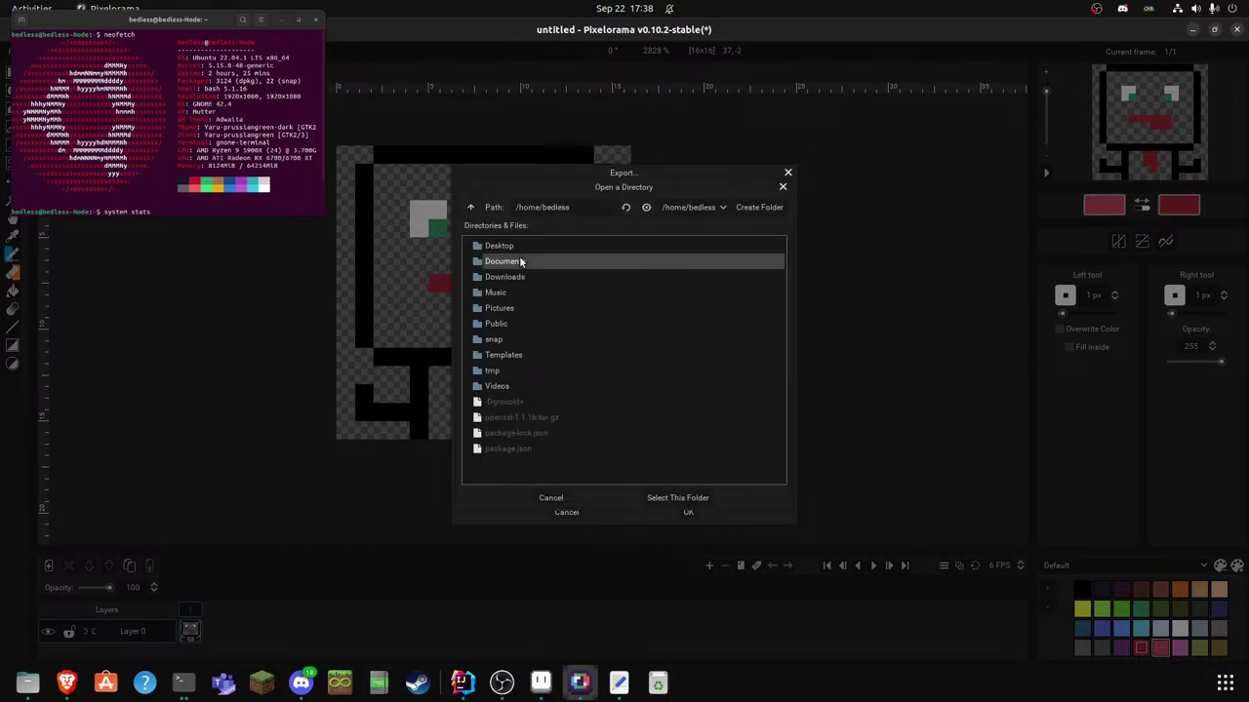
double_click(519, 260)
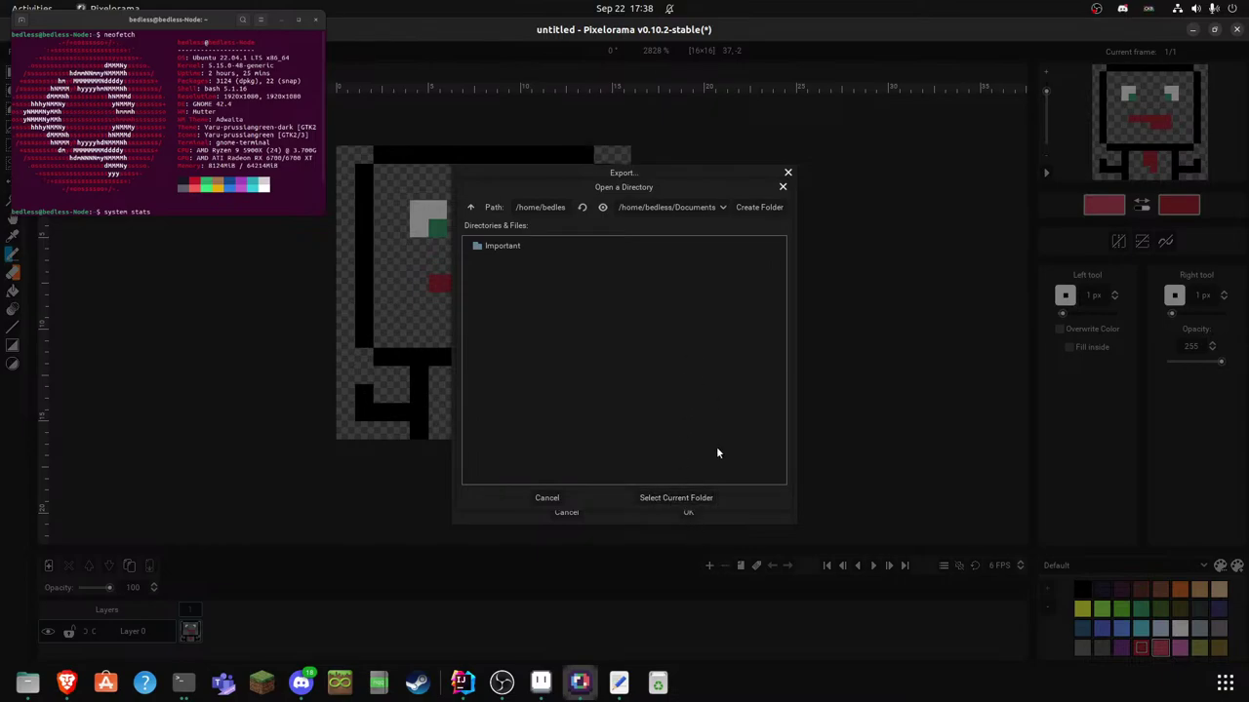
left_click(695, 498)
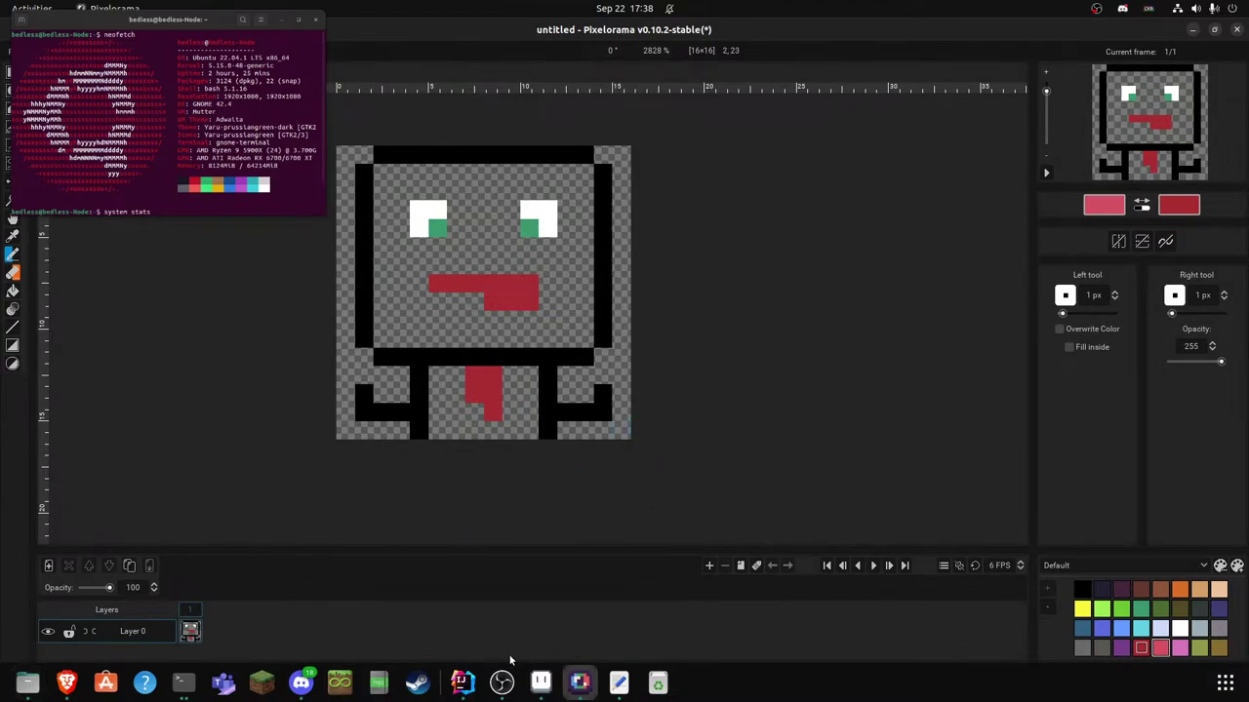
- Switch to IntelliJ IDEA and add "final int scale = 3; // Tile Scale (16 x scale)" below originalTileSize in GamePanel.java
left_click(66, 682)
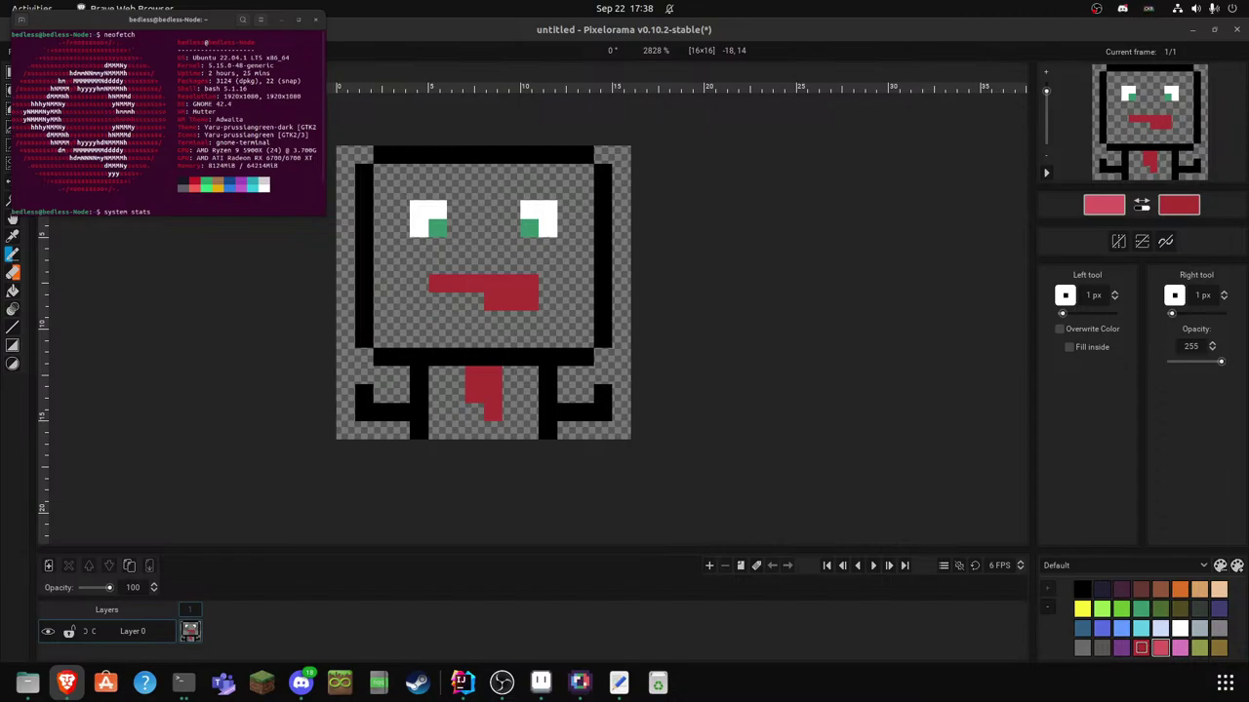
left_click(463, 682)
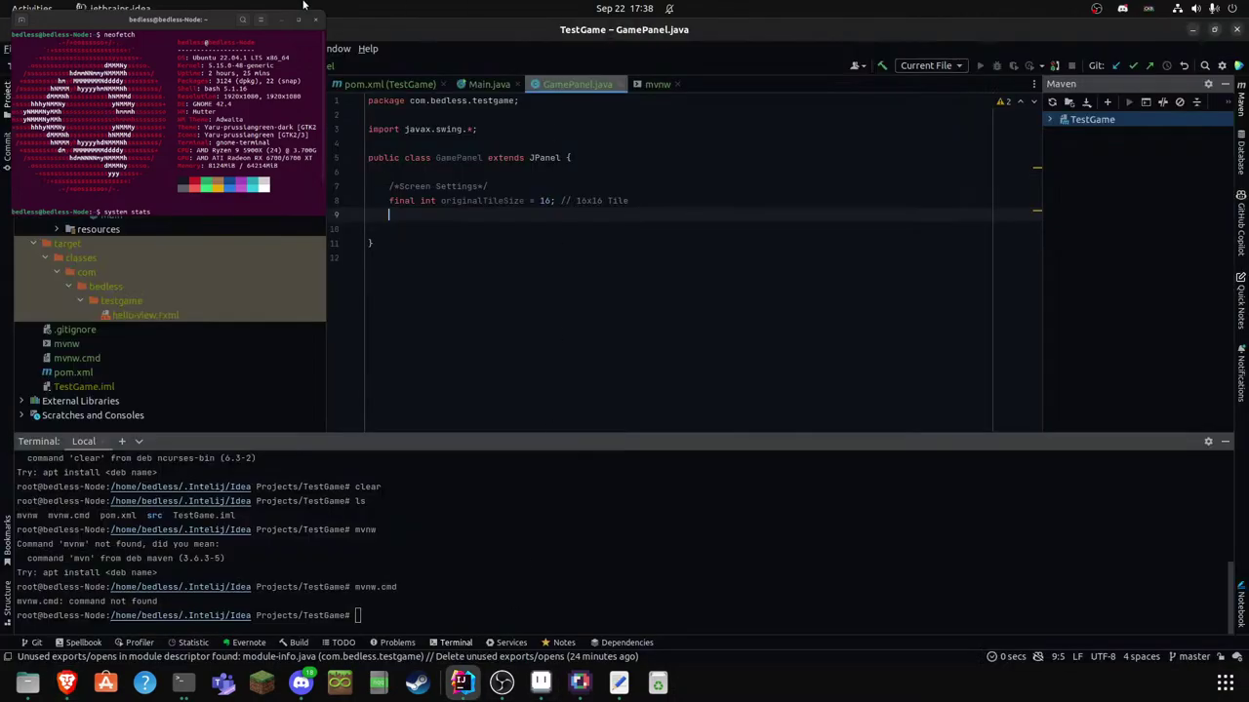
type("final")
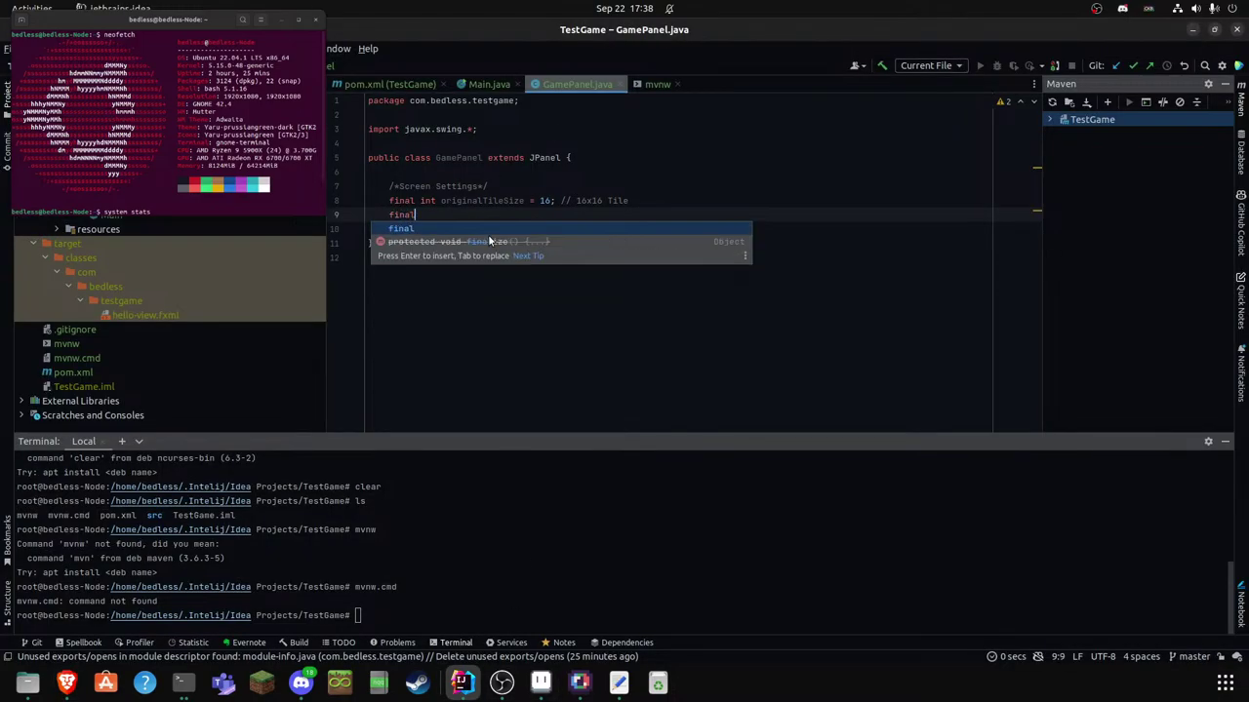
type(" int scale =")
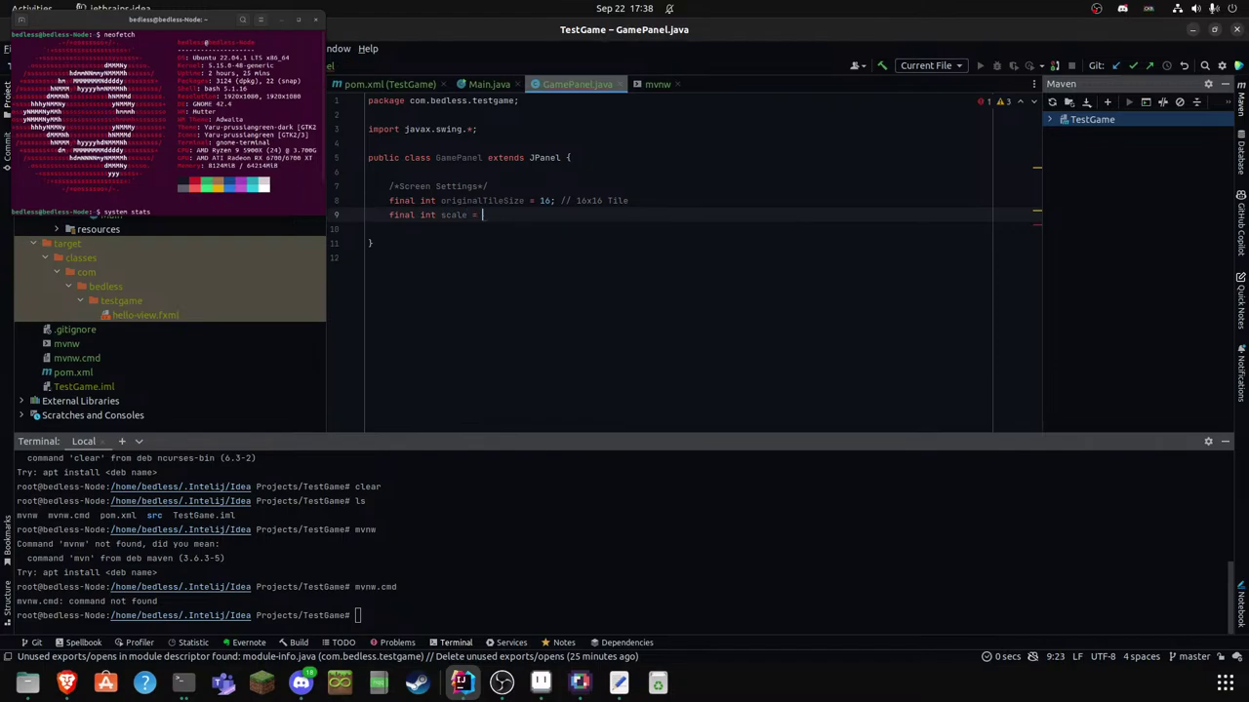
type(" 3; /")
type("/ Tile")
type(" Scale")
type(" ()")
type("16 x ")
type("scale")
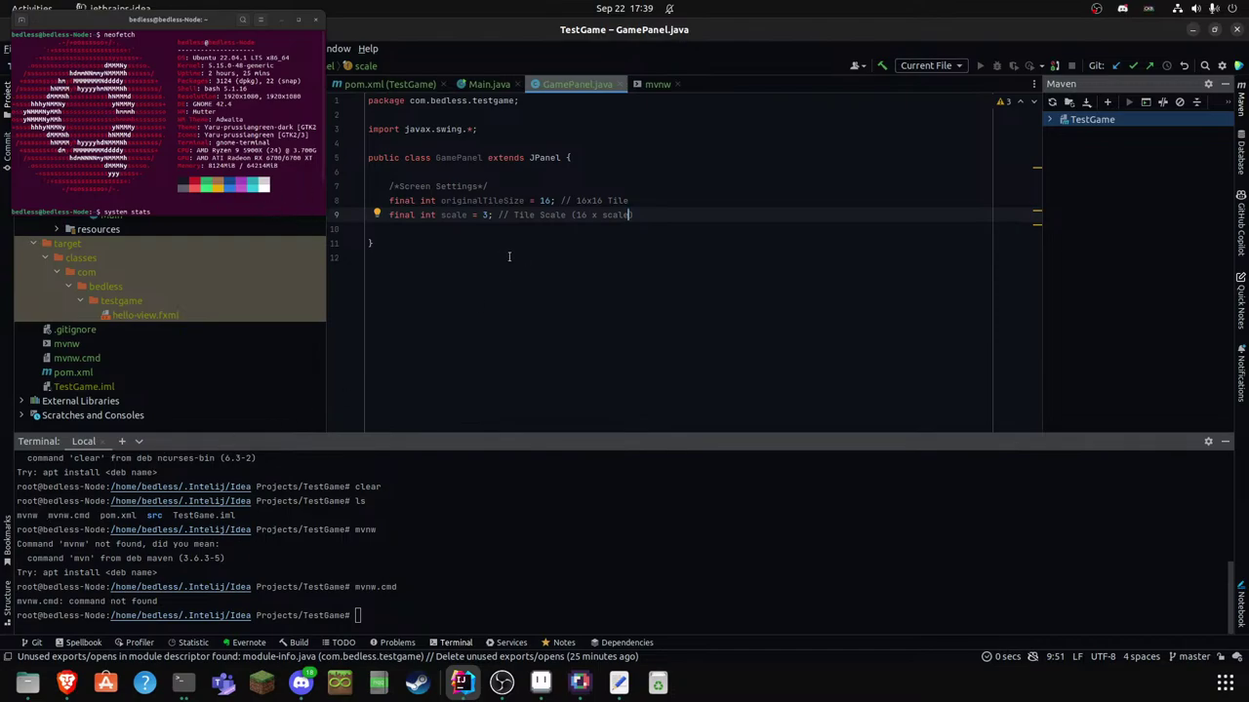
- After a blank line, add "final int tileSize = originalTileSize * scale; // In this case 48x 48" to the GamePanel class
left_click(457, 232)
key("Return")
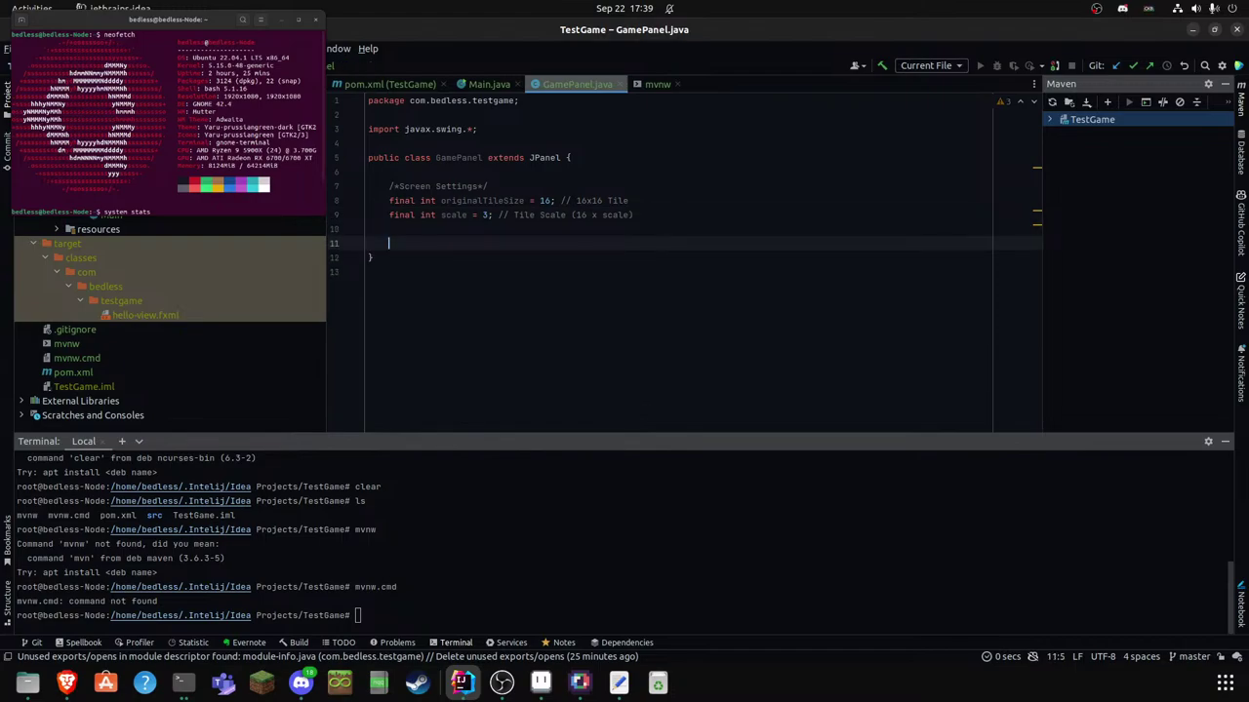
type("final int ti")
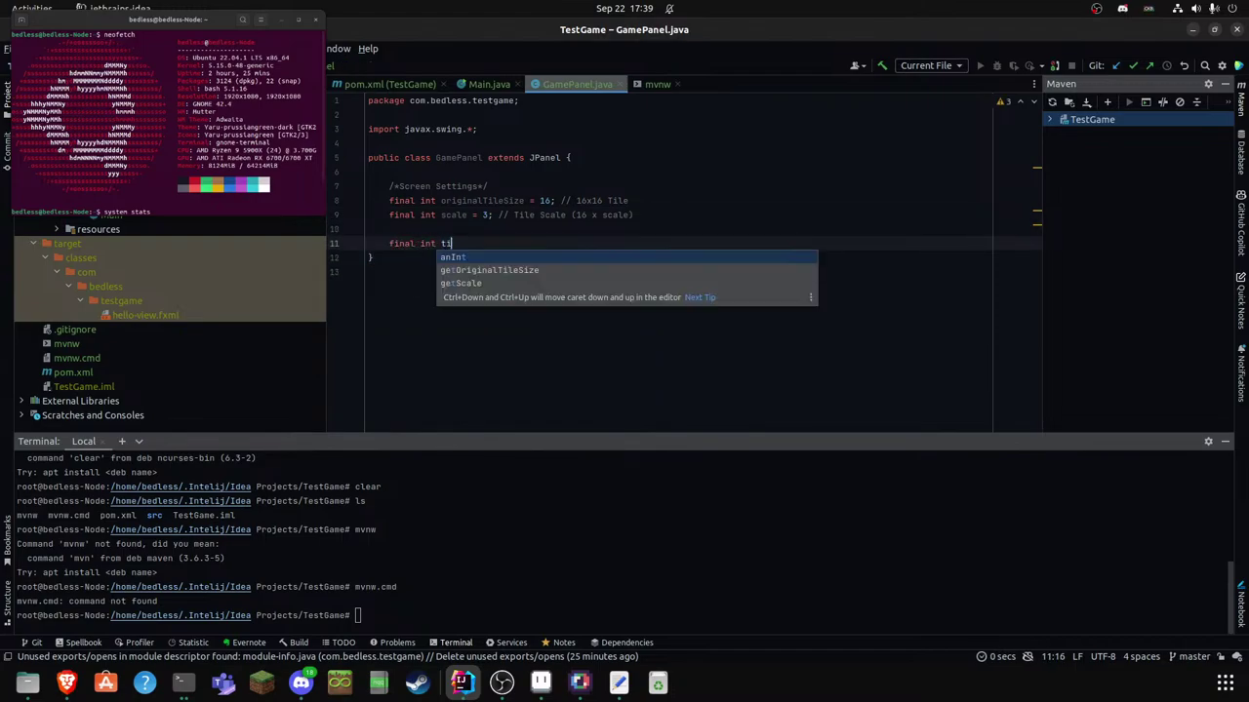
type("leSize")
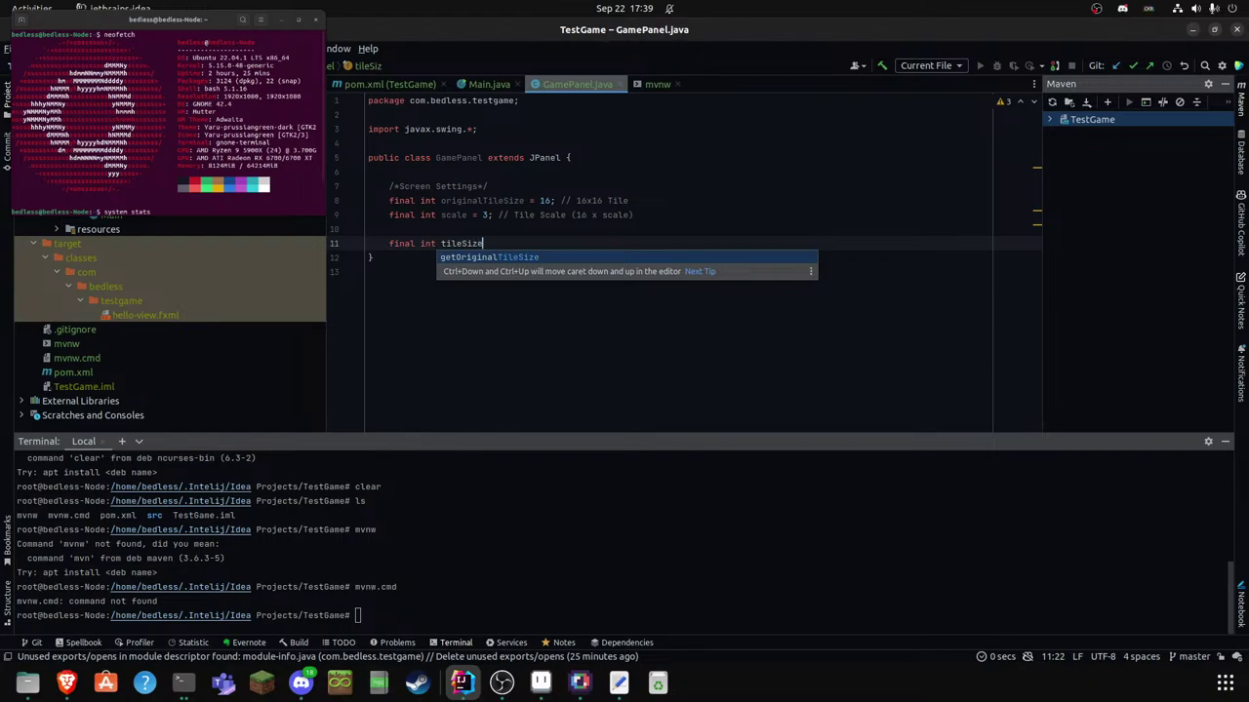
type(" = or")
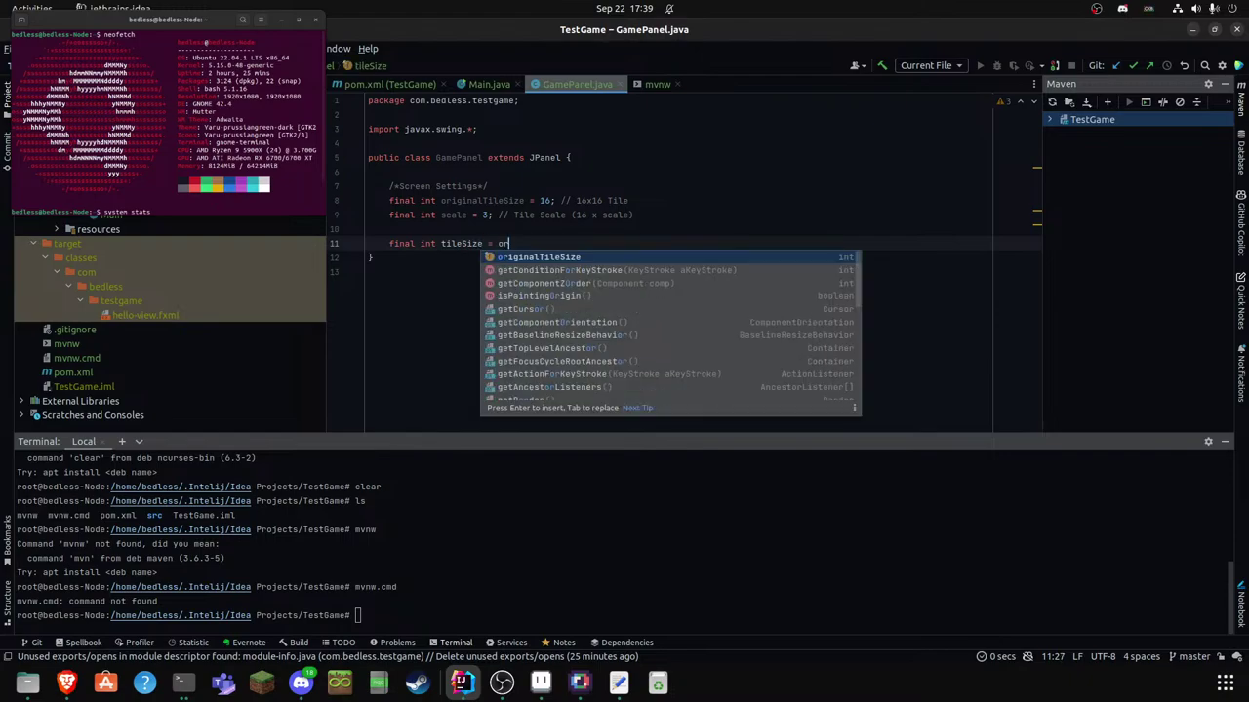
key("Return")
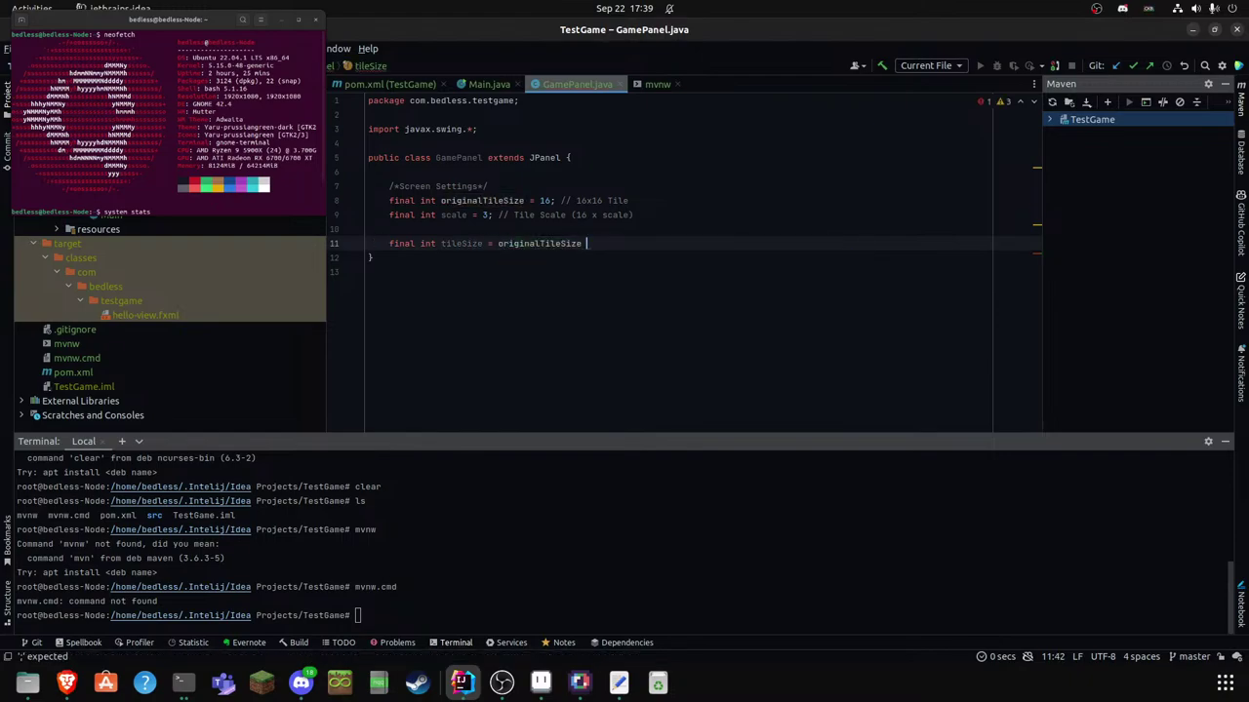
type("* sc")
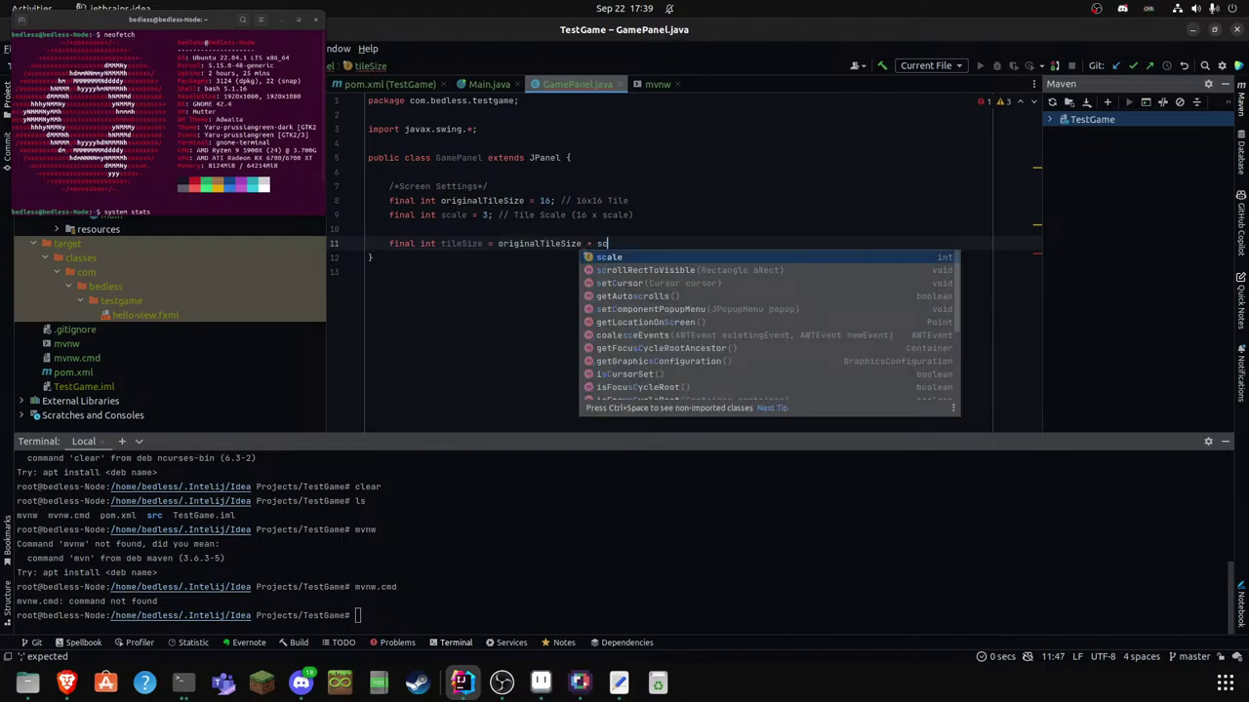
key("Return")
left_click(590, 243)
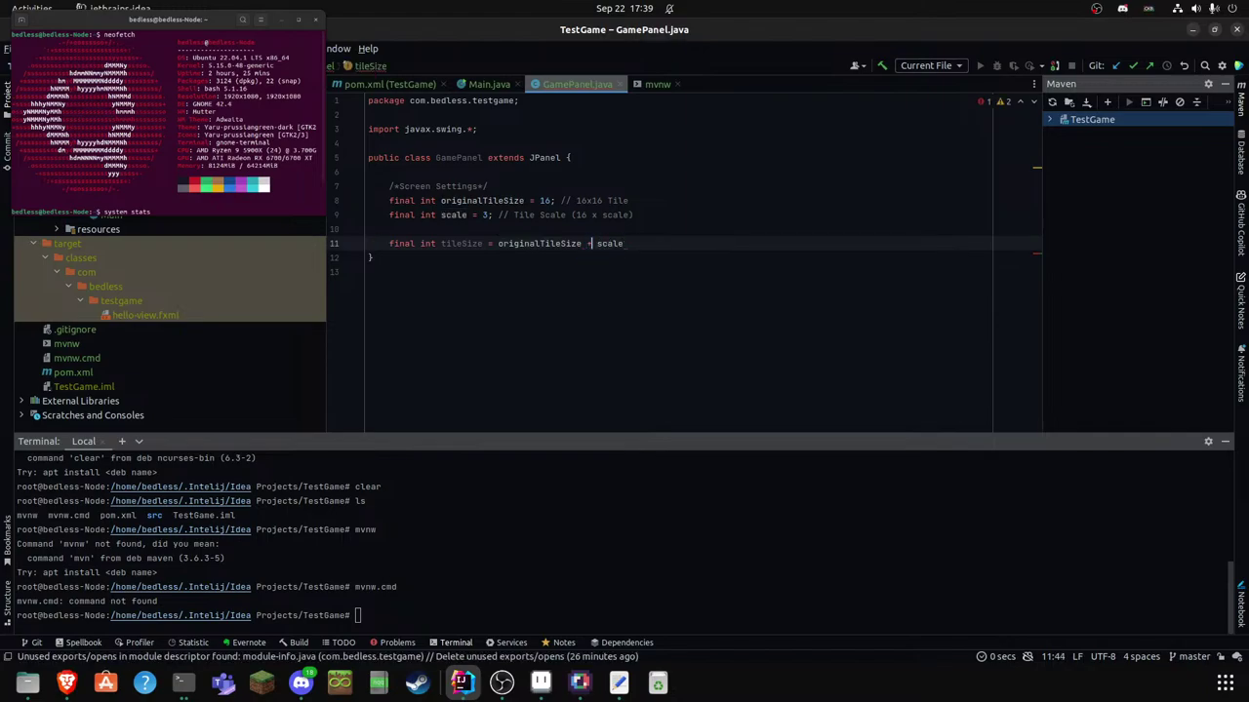
key("End")
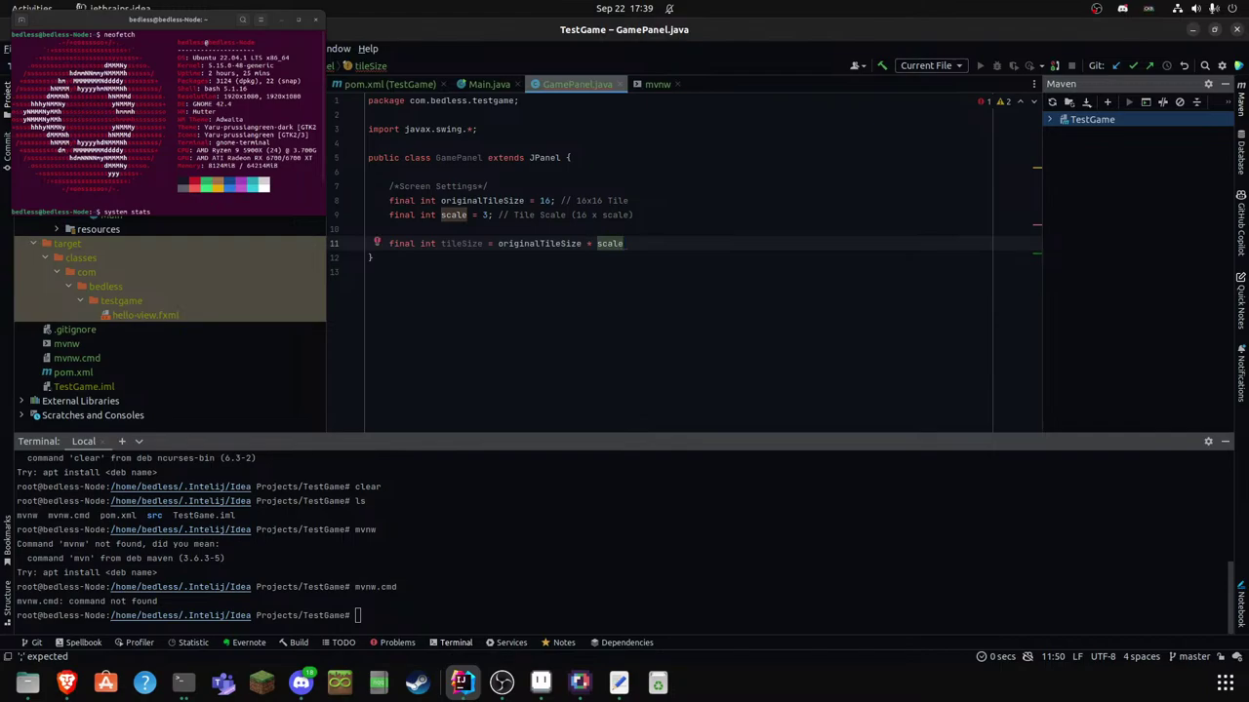
type(";")
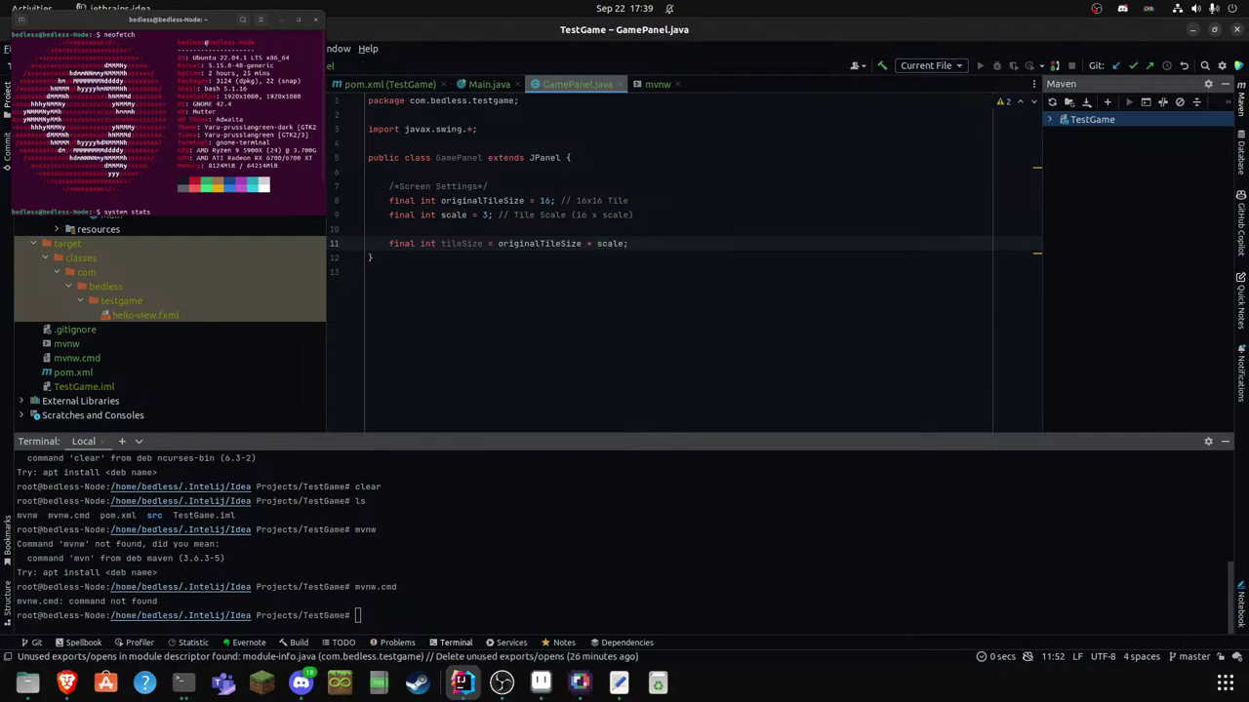
type(" // In this case 48x 48")
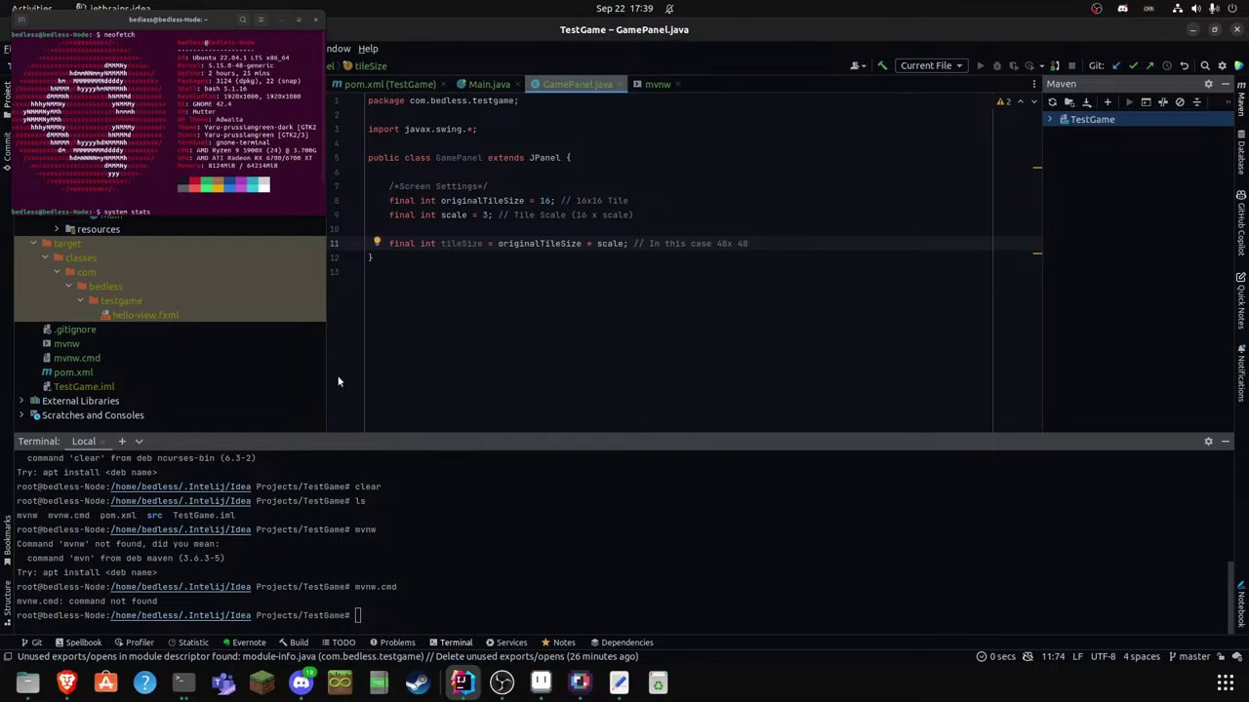
- Start the declaration "final int maxScreenCol" on the line below tileSize, keeping a blank line before the closing brace
key("Return")
key("Return")
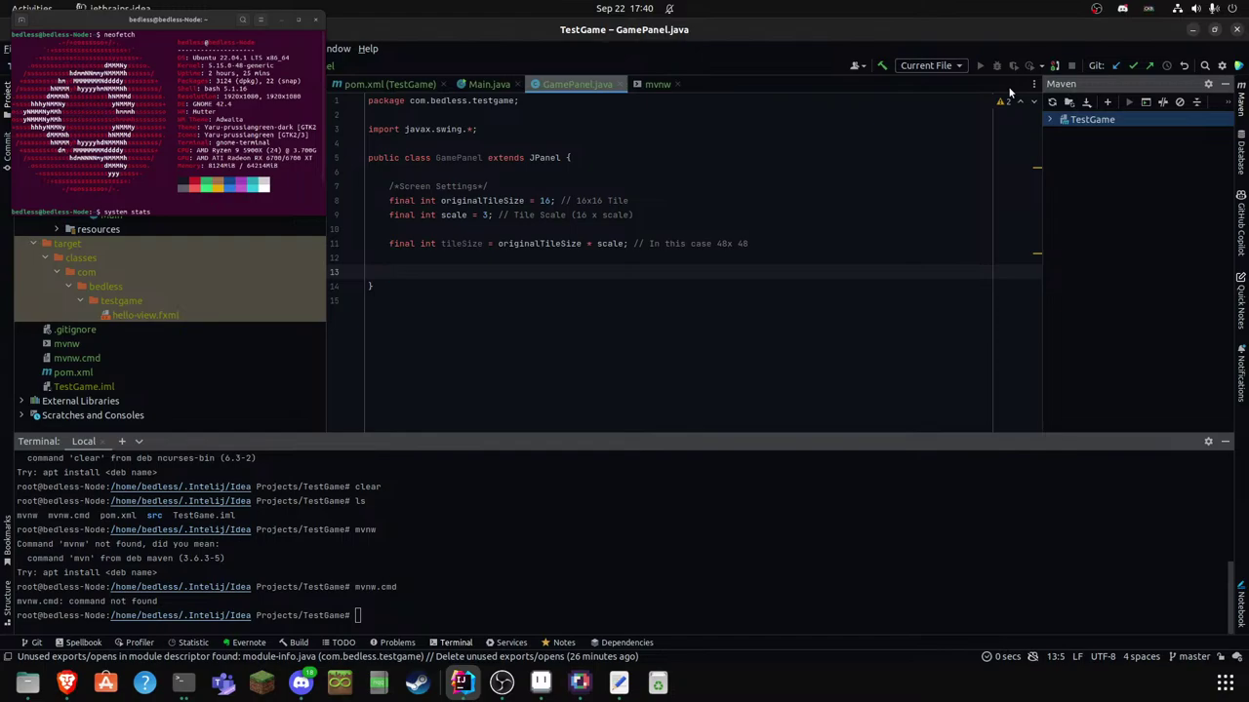
key("Up")
type("final ")
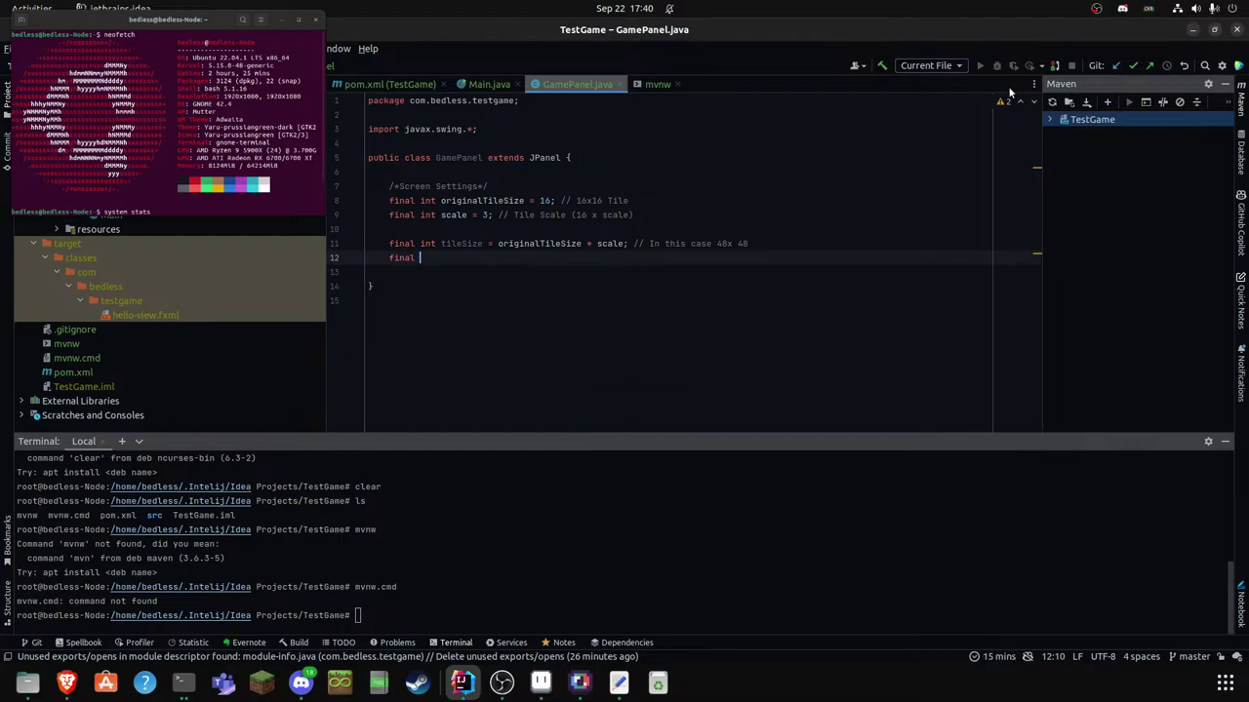
type("int maxScre")
type("emCol")
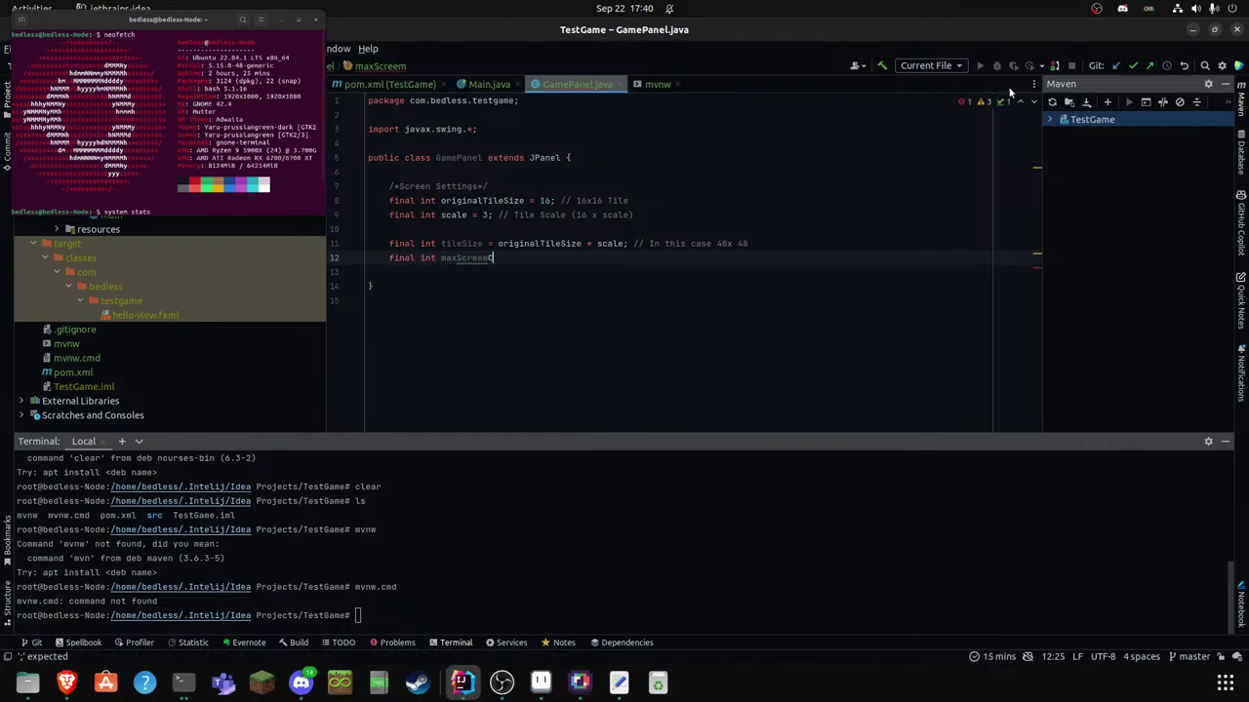
key("Left")
key("Left")
key("Left")
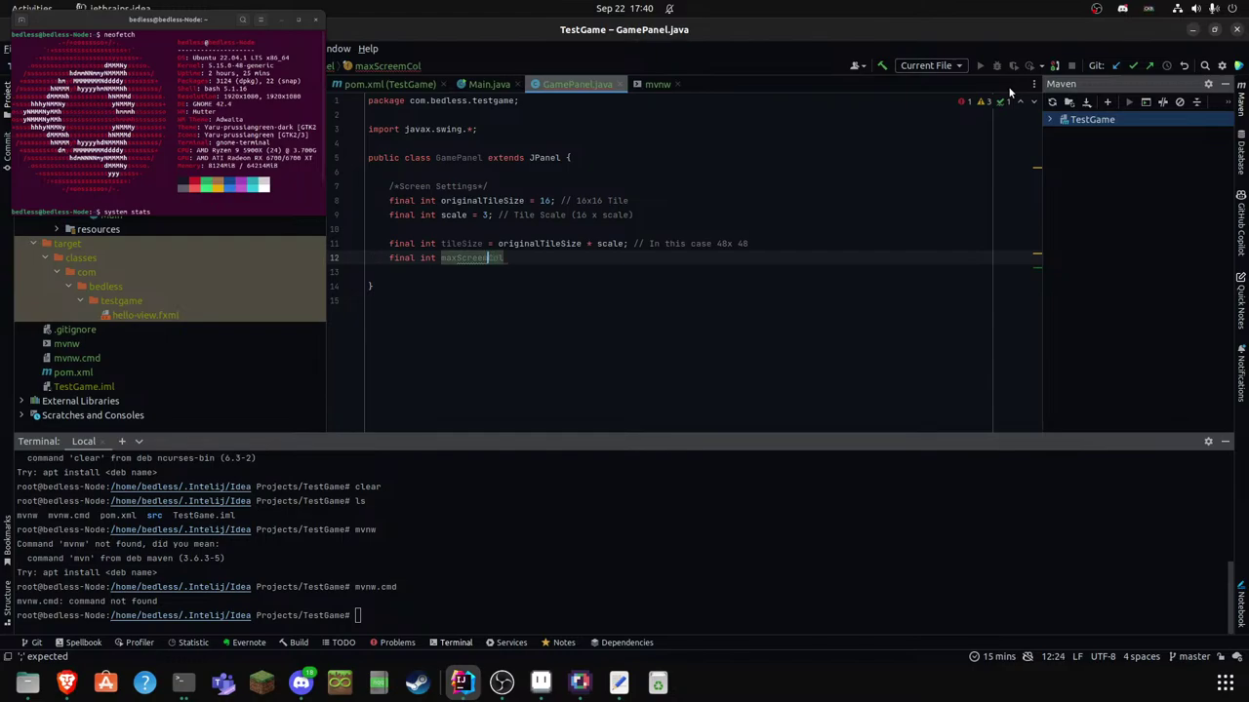
key("BackSpace")
type("n")
key("End")
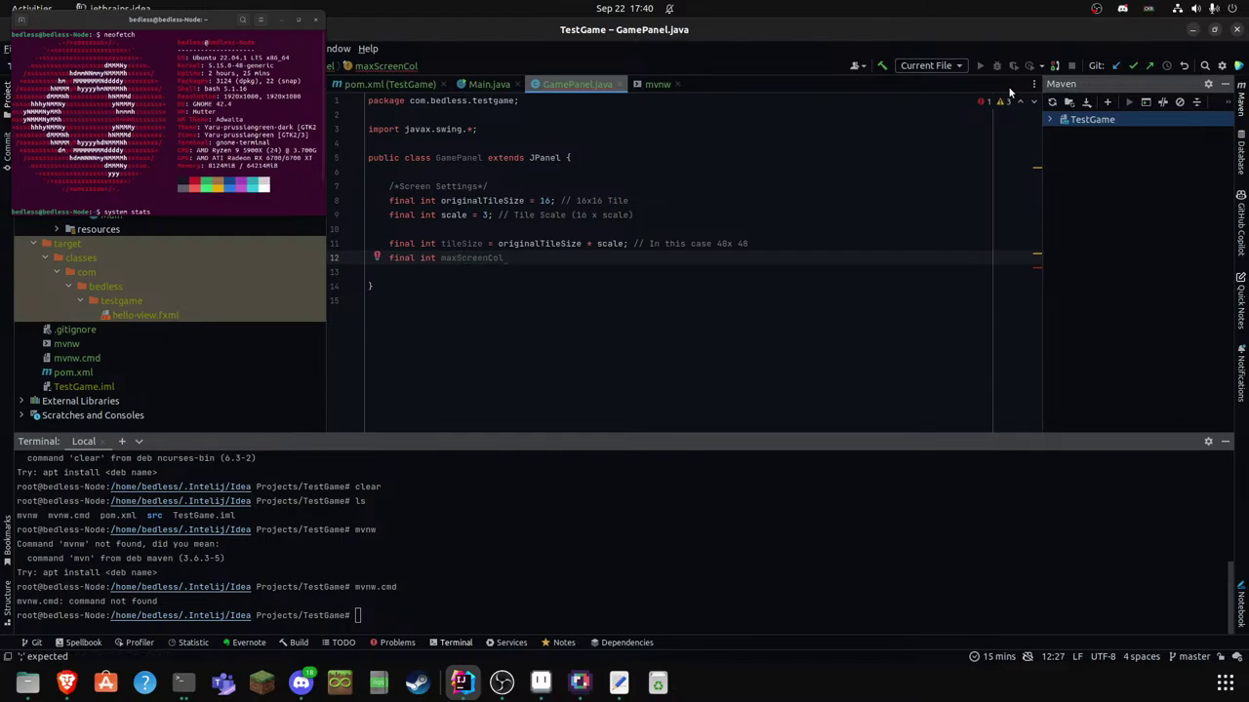